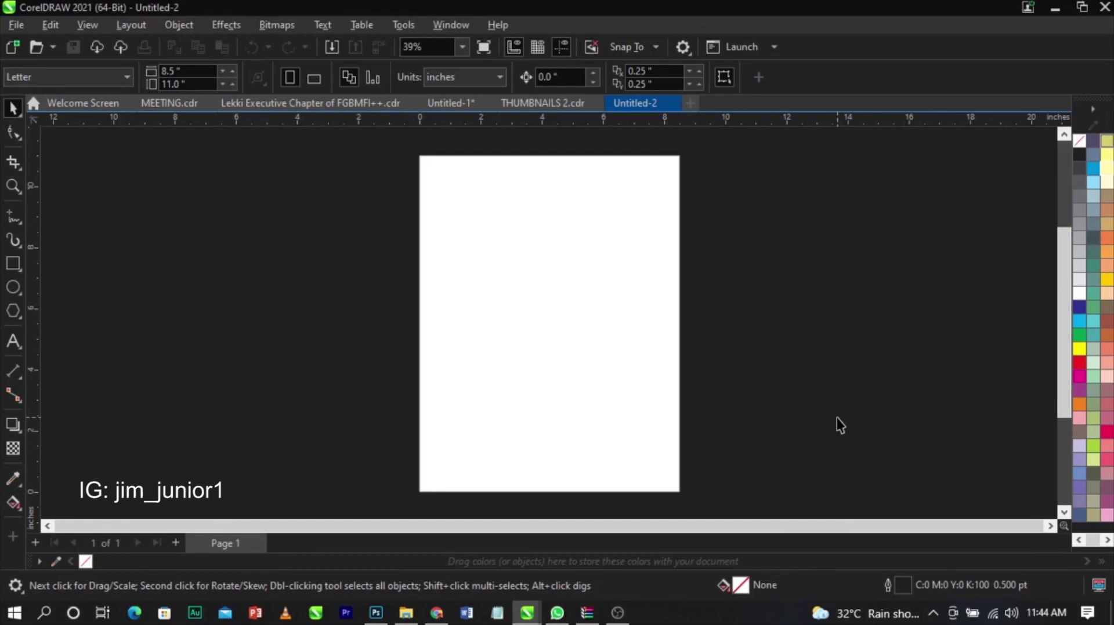
{"action": "right_click", "coordinate": [839, 425]}
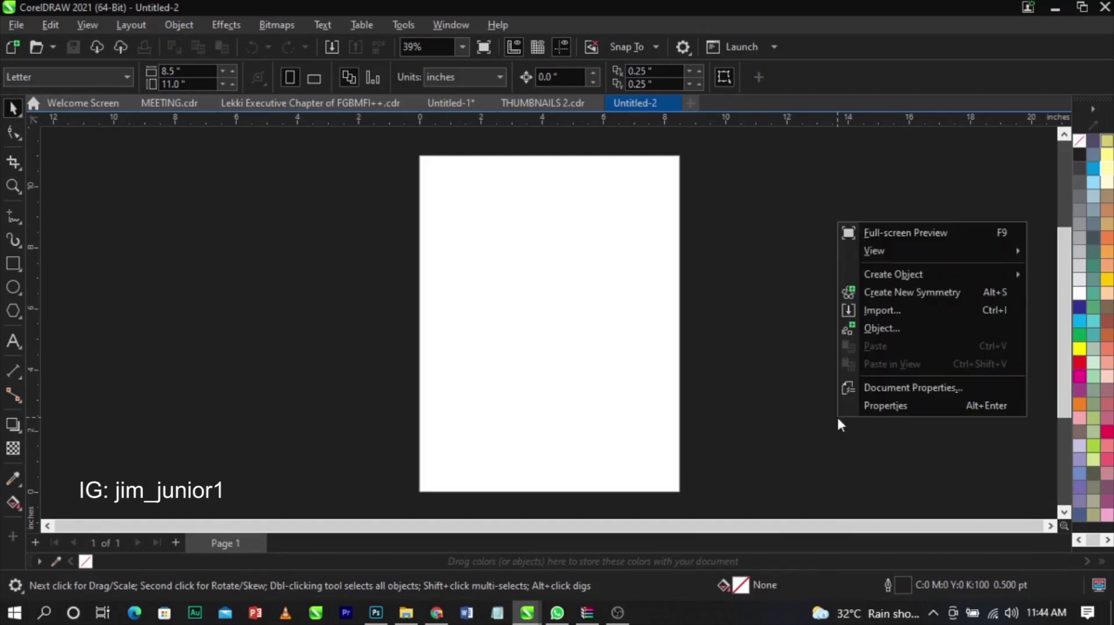
{"action": "left_click", "coordinate": [870, 315]}
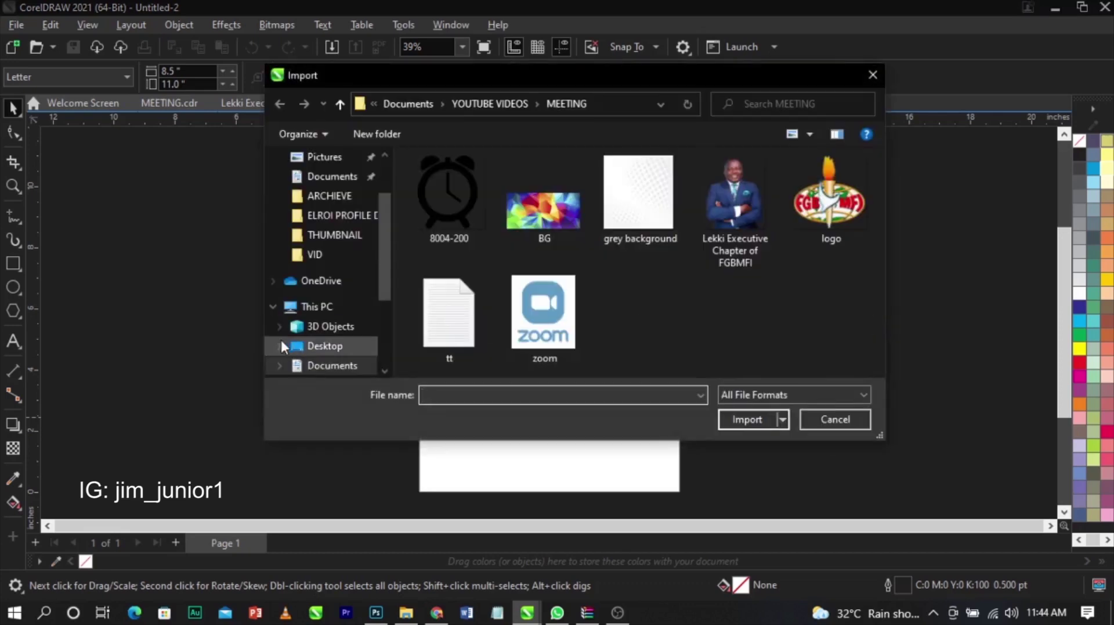
{"action": "left_click", "coordinate": [308, 365]}
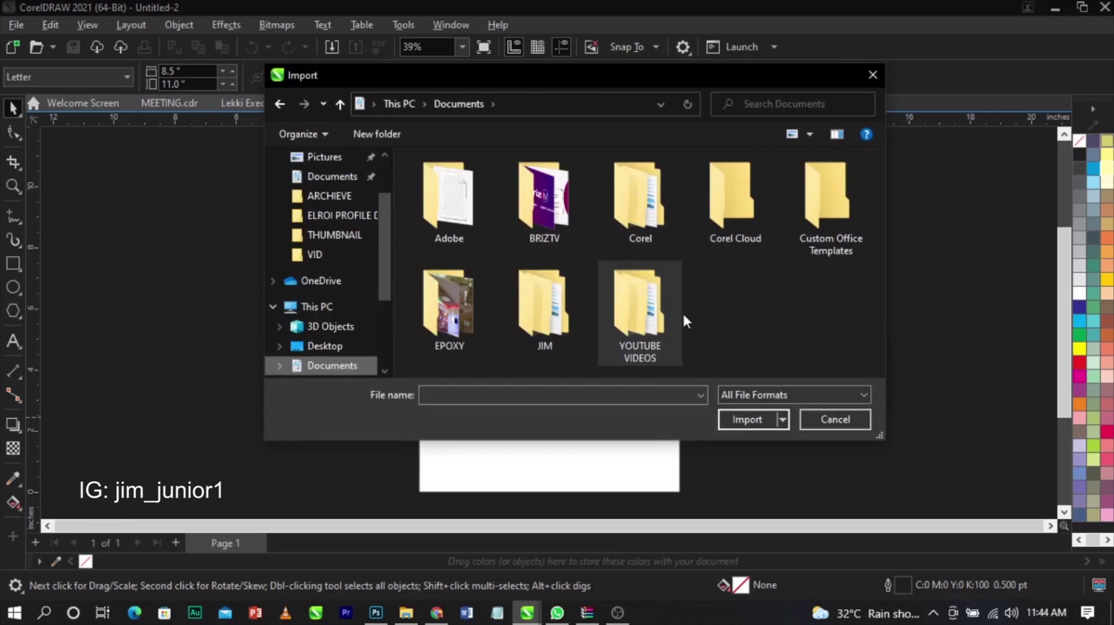
{"action": "double_click", "coordinate": [676, 313]}
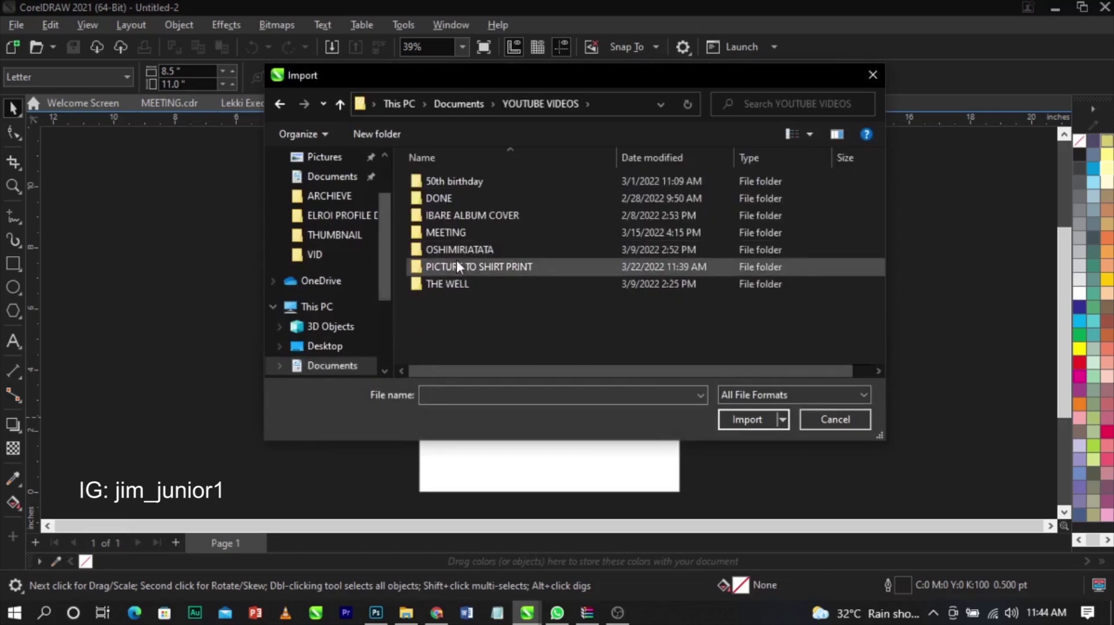
{"action": "double_click", "coordinate": [500, 270]}
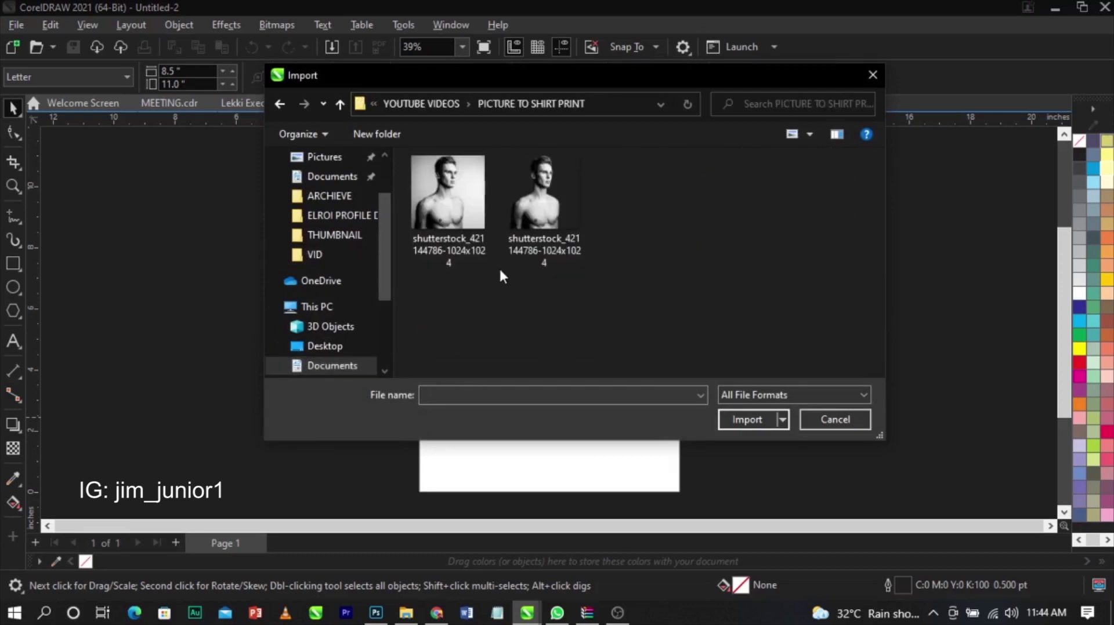
{"action": "left_click", "coordinate": [537, 226]}
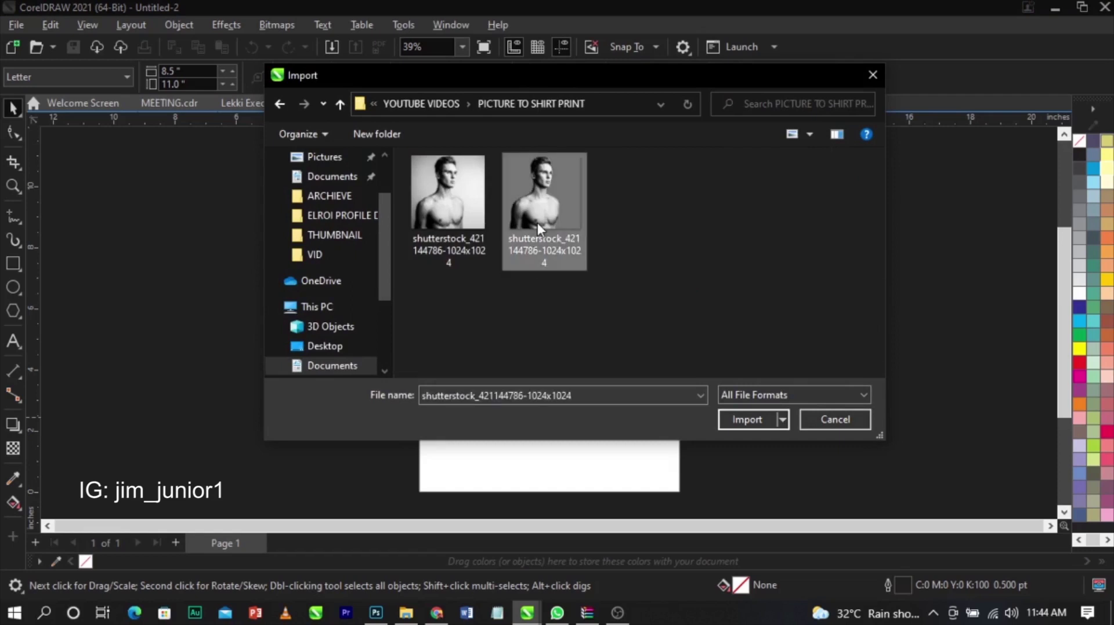
{"action": "left_click", "coordinate": [735, 416]}
{"action": "left_click_drag", "start_coordinate": [461, 214], "coordinate": [651, 403]}
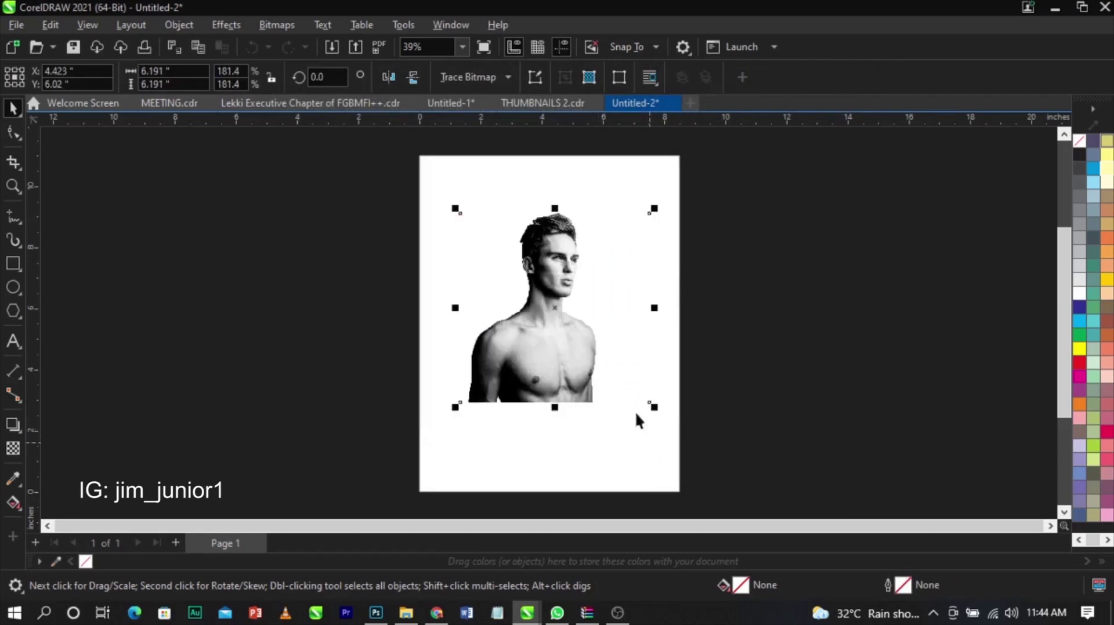
Step: Examine the face and hair detail of the imported black-and-white photo up close
{"action": "scroll", "coordinate": [565, 305], "scroll_direction": "up", "scroll_amount": 2}
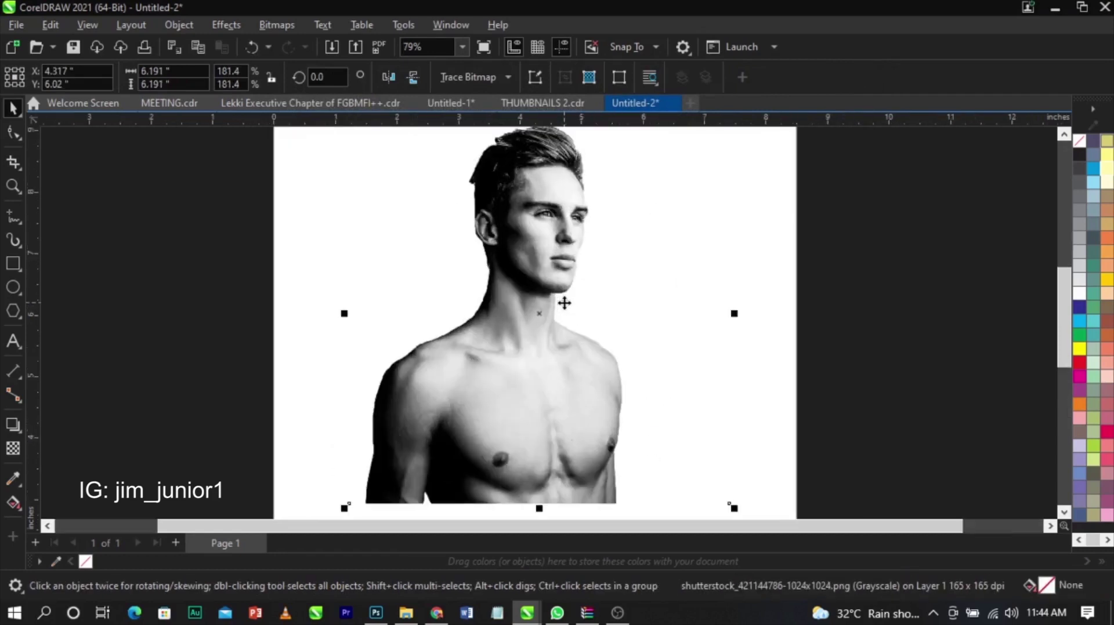
{"action": "scroll", "coordinate": [559, 278], "scroll_direction": "up", "scroll_amount": 6}
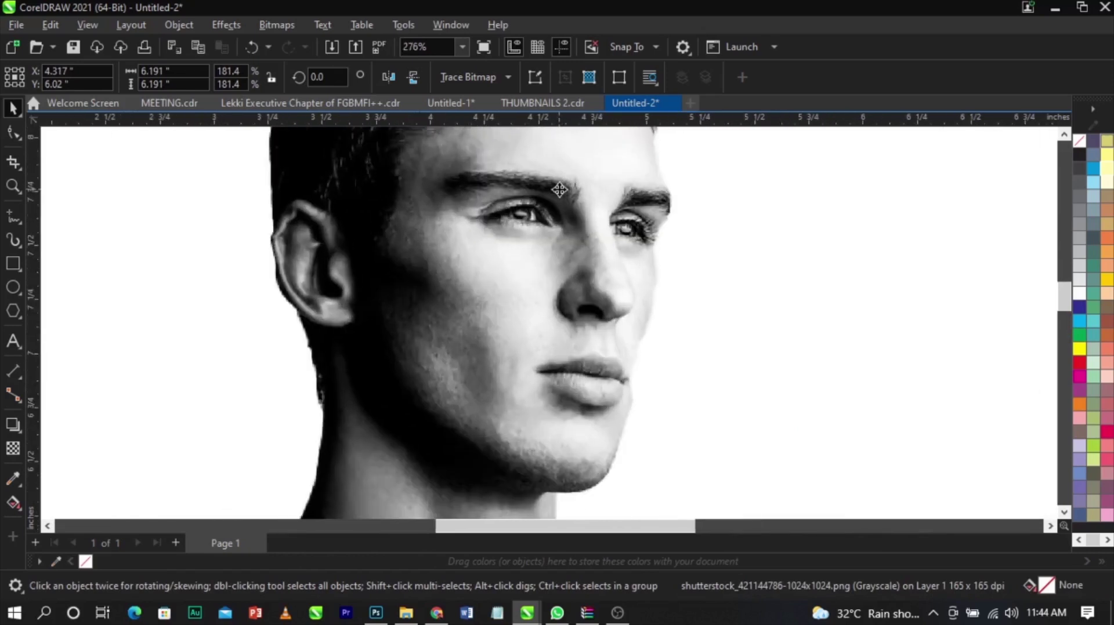
{"action": "scroll", "coordinate": [595, 239], "scroll_direction": "down", "scroll_amount": 6}
{"action": "scroll", "coordinate": [564, 189], "scroll_direction": "up", "scroll_amount": 3}
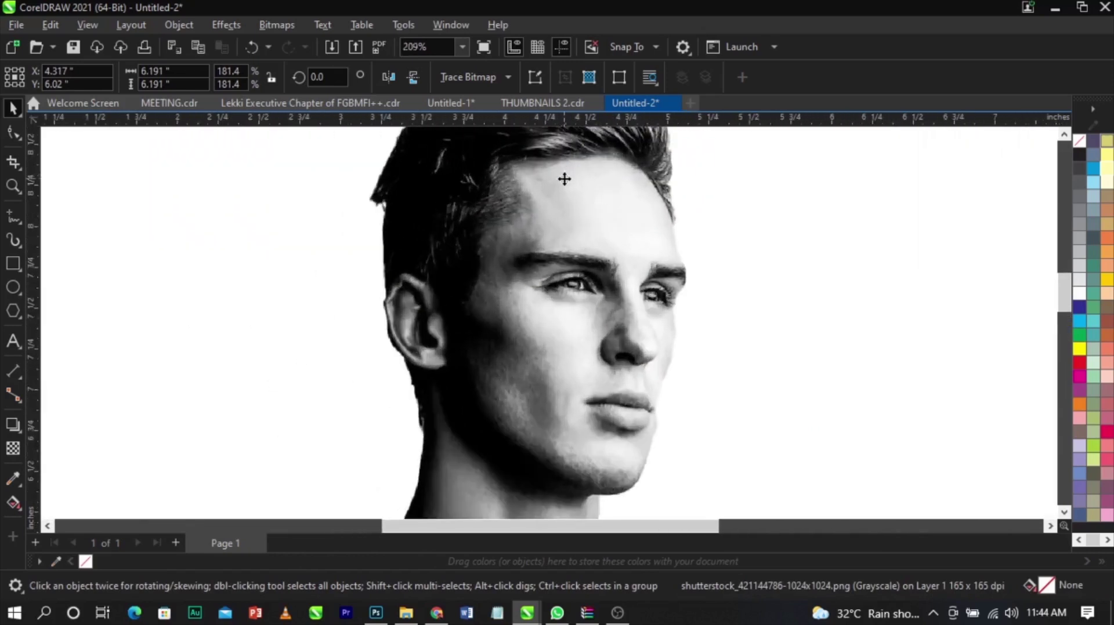
{"action": "scroll", "coordinate": [565, 179], "scroll_direction": "down", "scroll_amount": 5}
{"action": "scroll", "coordinate": [566, 180], "scroll_direction": "up", "scroll_amount": 3}
{"action": "scroll", "coordinate": [580, 199], "scroll_direction": "up", "scroll_amount": 2}
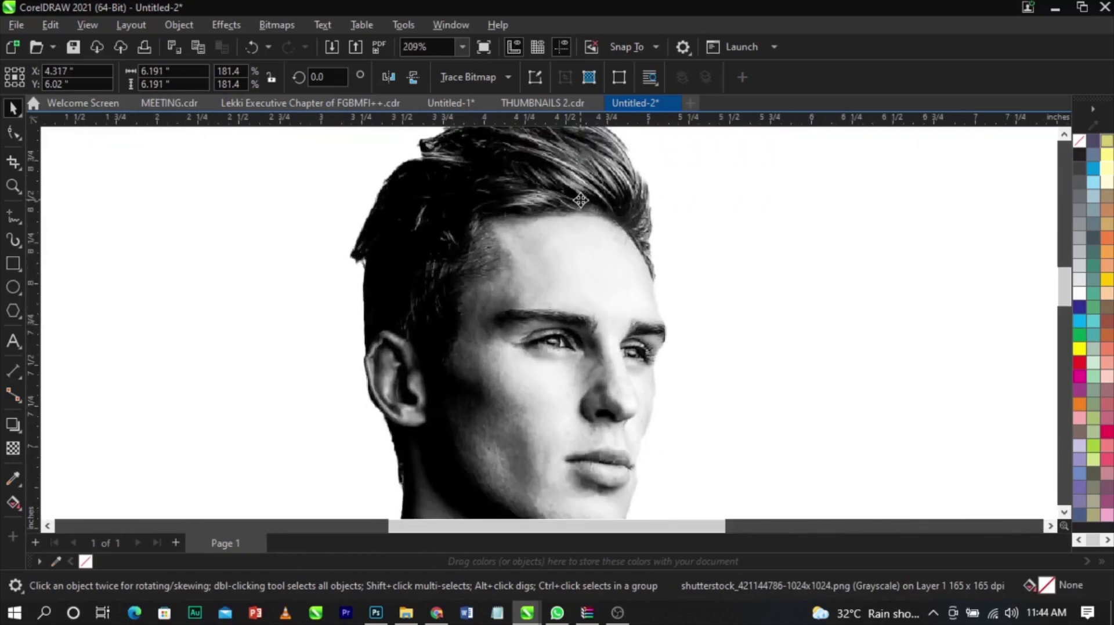
{"action": "scroll", "coordinate": [580, 199], "scroll_direction": "down", "scroll_amount": 2}
{"action": "scroll", "coordinate": [580, 199], "scroll_direction": "down", "scroll_amount": 2}
{"action": "scroll", "coordinate": [581, 199], "scroll_direction": "up", "scroll_amount": 4}
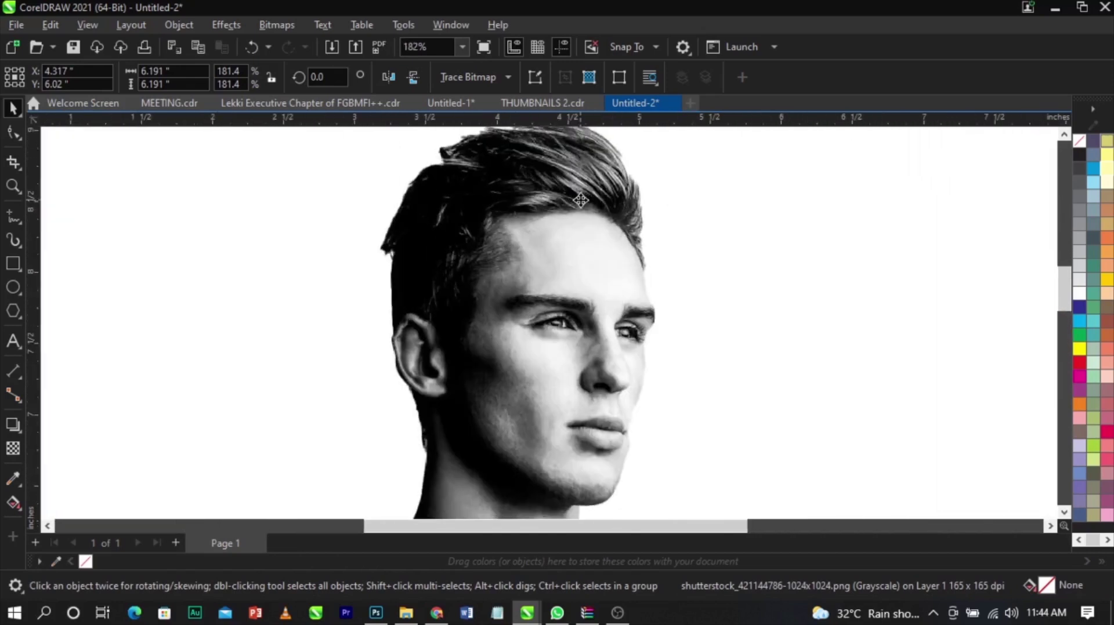
{"action": "scroll", "coordinate": [580, 200], "scroll_direction": "down", "scroll_amount": 3}
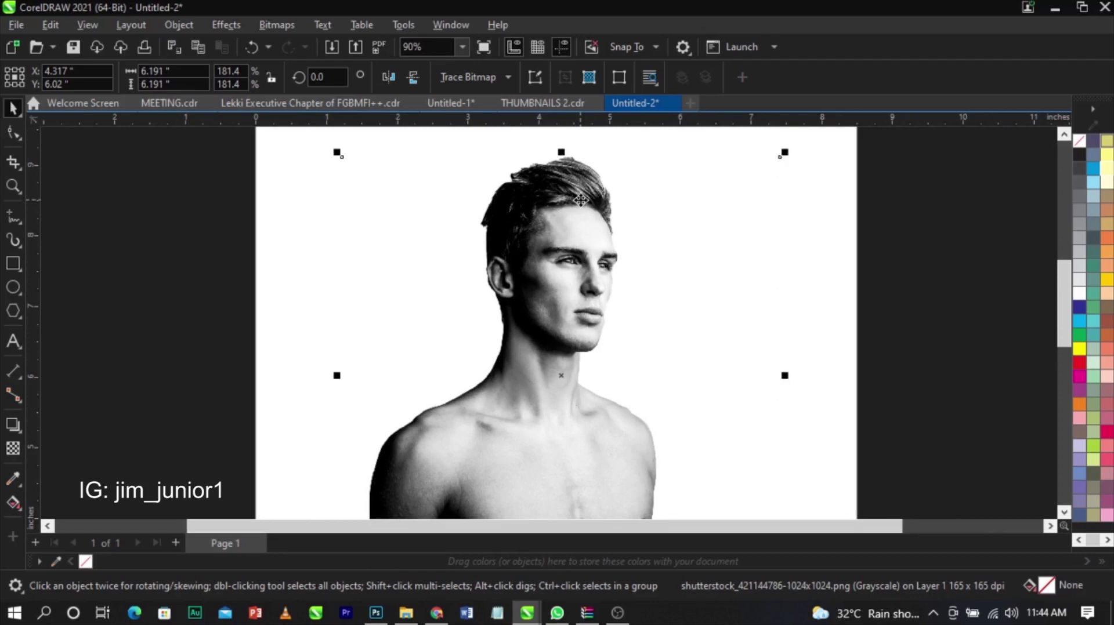
{"action": "scroll", "coordinate": [580, 199], "scroll_direction": "down", "scroll_amount": 3}
{"action": "left_click", "coordinate": [597, 248]}
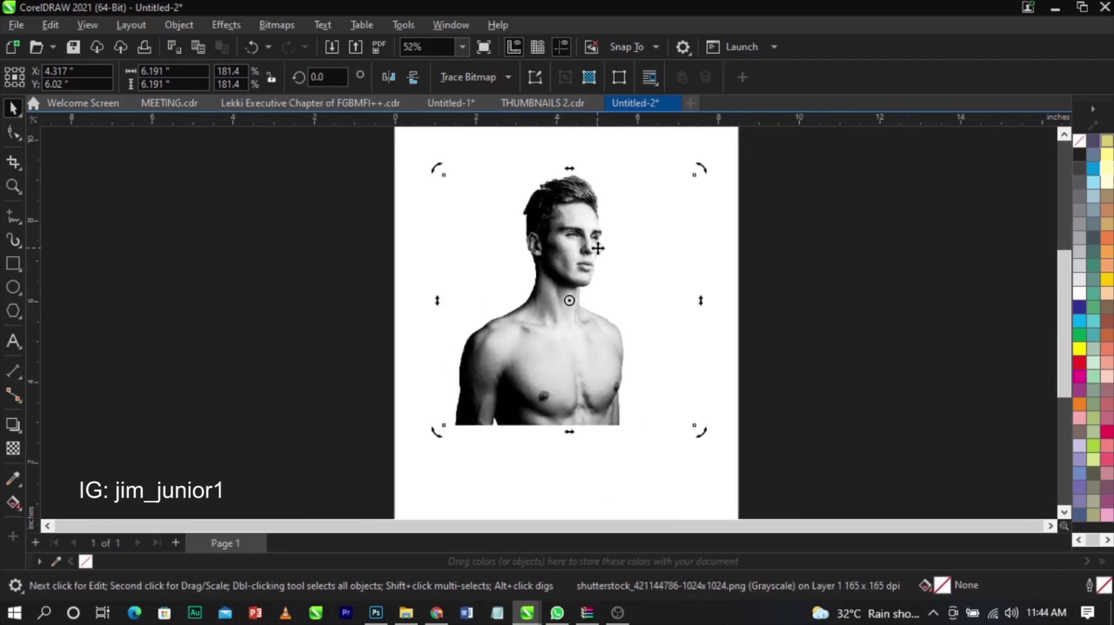
{"action": "left_click", "coordinate": [275, 26]}
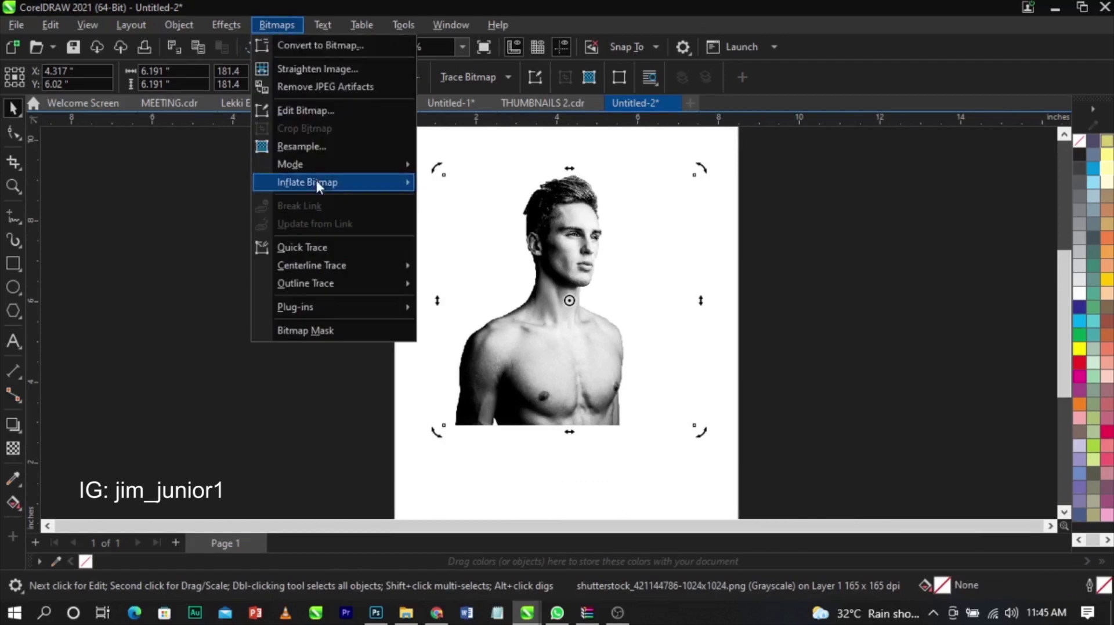
{"action": "mouse_move", "coordinate": [316, 174]}
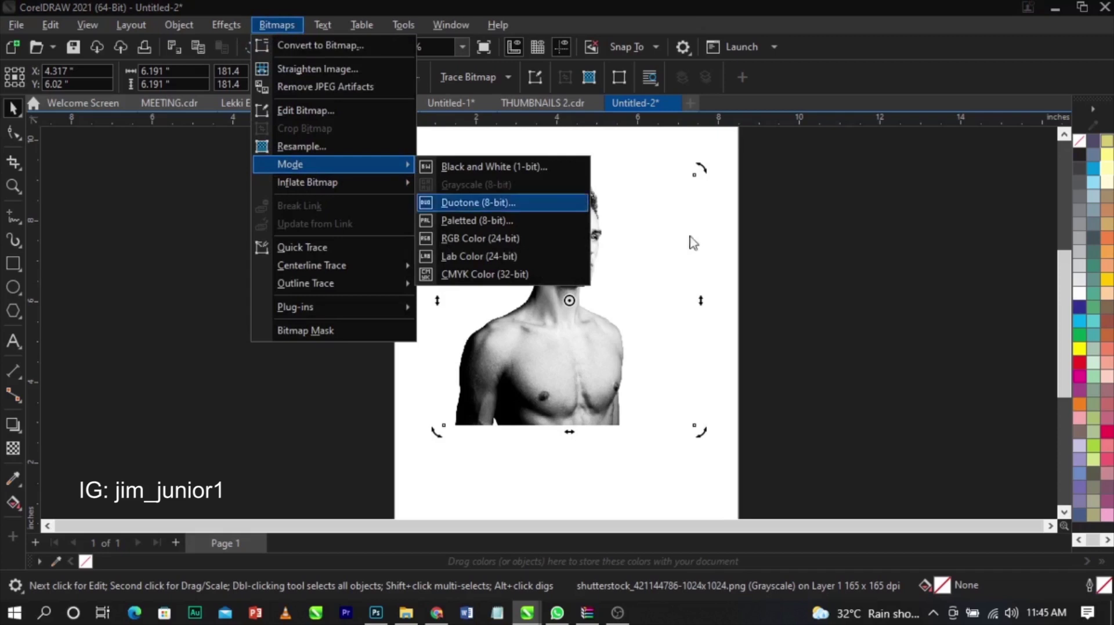
{"action": "left_click", "coordinate": [754, 272]}
{"action": "scroll", "coordinate": [573, 254], "scroll_direction": "up", "scroll_amount": 2}
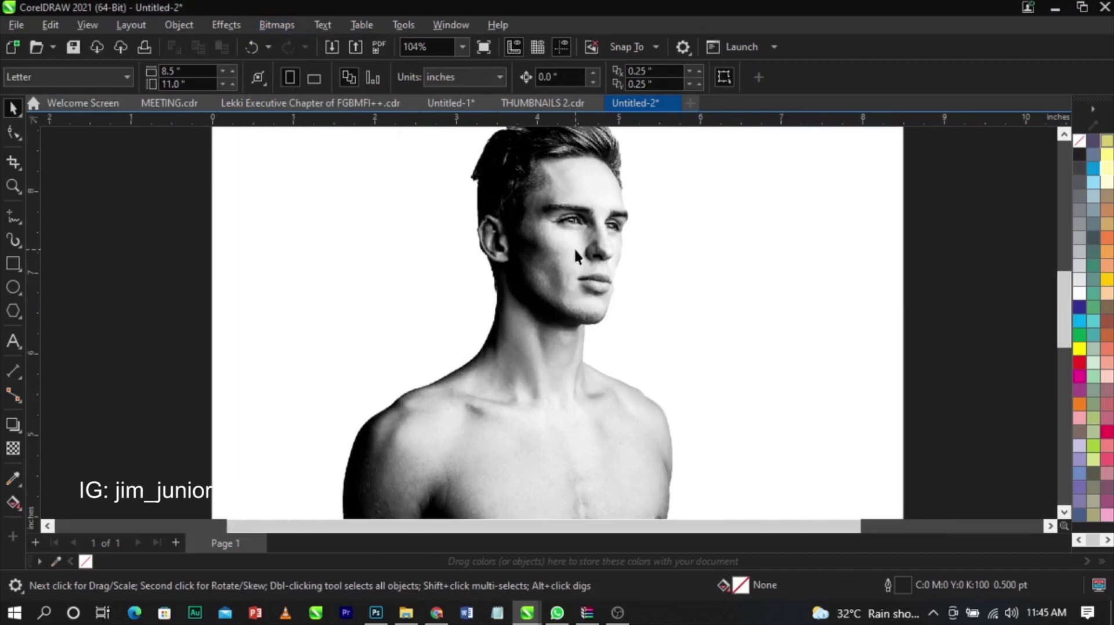
{"action": "scroll", "coordinate": [573, 249], "scroll_direction": "down", "scroll_amount": 2}
{"action": "scroll", "coordinate": [603, 193], "scroll_direction": "up", "scroll_amount": 2}
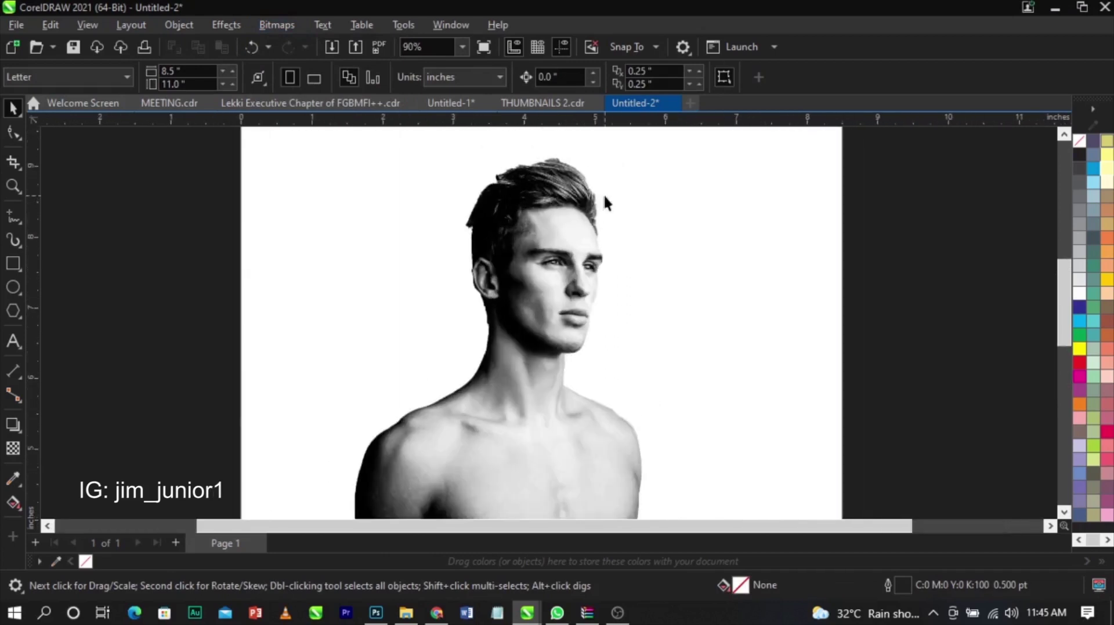
{"action": "scroll", "coordinate": [581, 204], "scroll_direction": "down", "scroll_amount": 1}
Step: Crop the photo to the man's head and shoulders by moving its boundary nodes inward with the Shape tool
{"action": "left_click", "coordinate": [582, 207]}
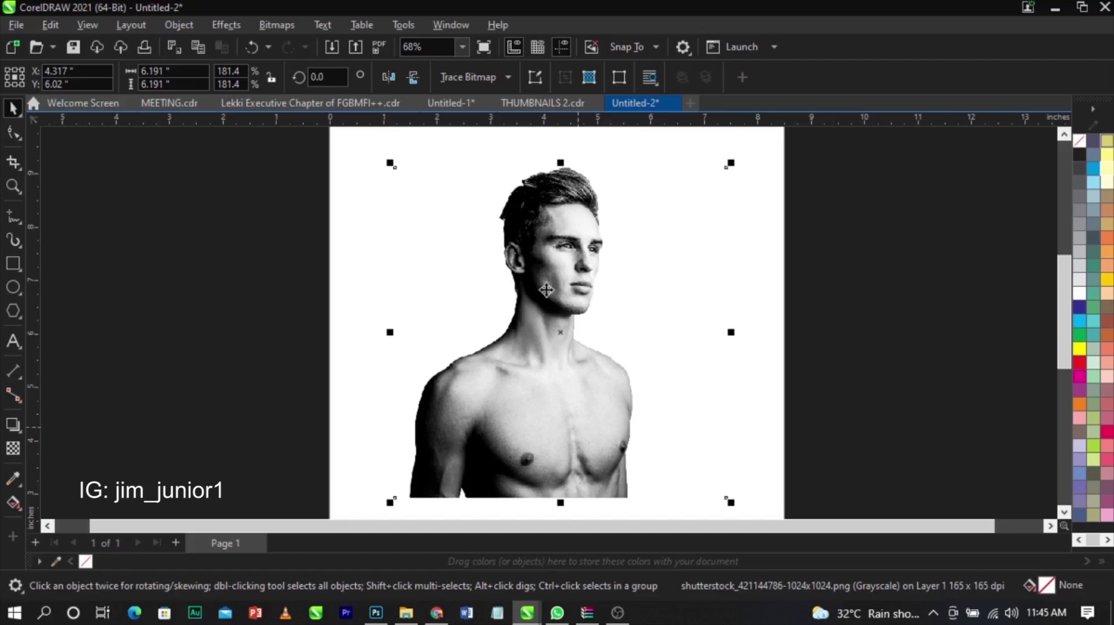
{"action": "left_click", "coordinate": [12, 131]}
{"action": "left_click_drag", "start_coordinate": [332, 470], "coordinate": [727, 338]}
{"action": "scroll", "coordinate": [696, 279], "scroll_direction": "down", "scroll_amount": 2}
{"action": "scroll", "coordinate": [667, 209], "scroll_direction": "up", "scroll_amount": 2}
{"action": "left_click_drag", "start_coordinate": [799, 145], "coordinate": [660, 380]}
{"action": "left_click_drag", "start_coordinate": [355, 156], "coordinate": [460, 379]}
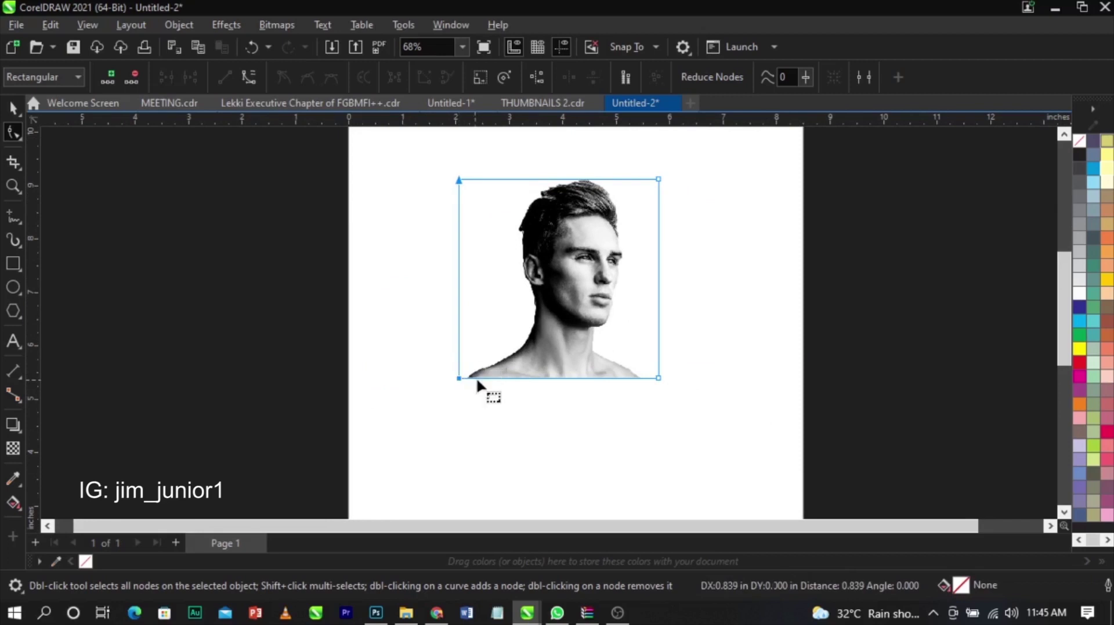
Step: Enlarge the cropped photo to about 6.25 by 6.225 inches and centre it on the page
{"action": "key", "text": "space"}
{"action": "left_click_drag", "start_coordinate": [661, 379], "coordinate": [754, 447]}
{"action": "scroll", "coordinate": [642, 409], "scroll_direction": "down", "scroll_amount": 4}
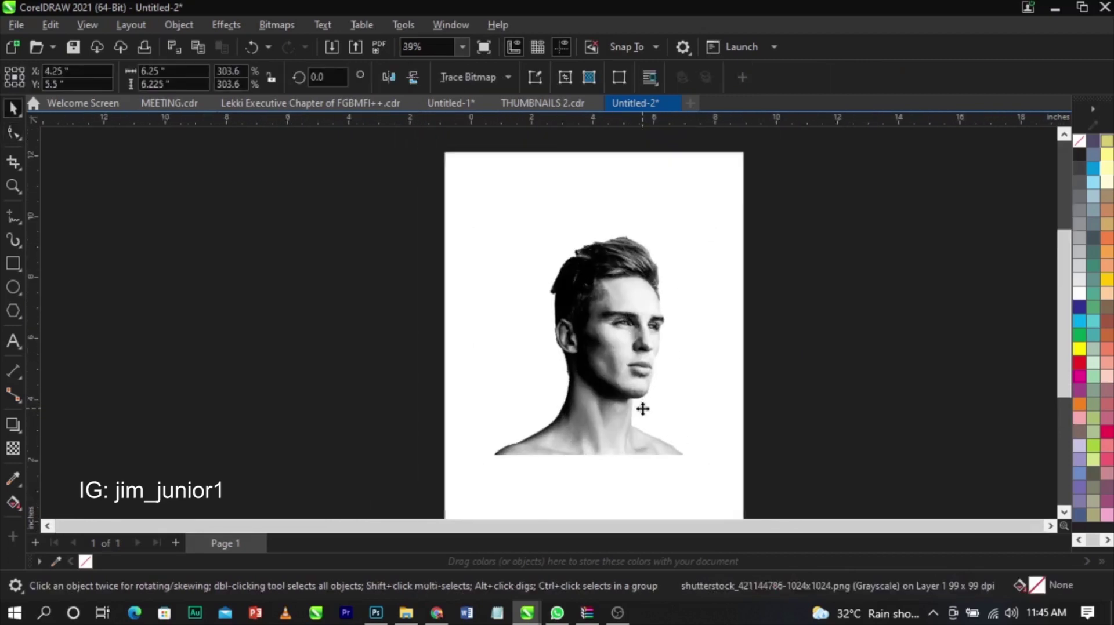
{"action": "scroll", "coordinate": [642, 375], "scroll_direction": "up", "scroll_amount": 3}
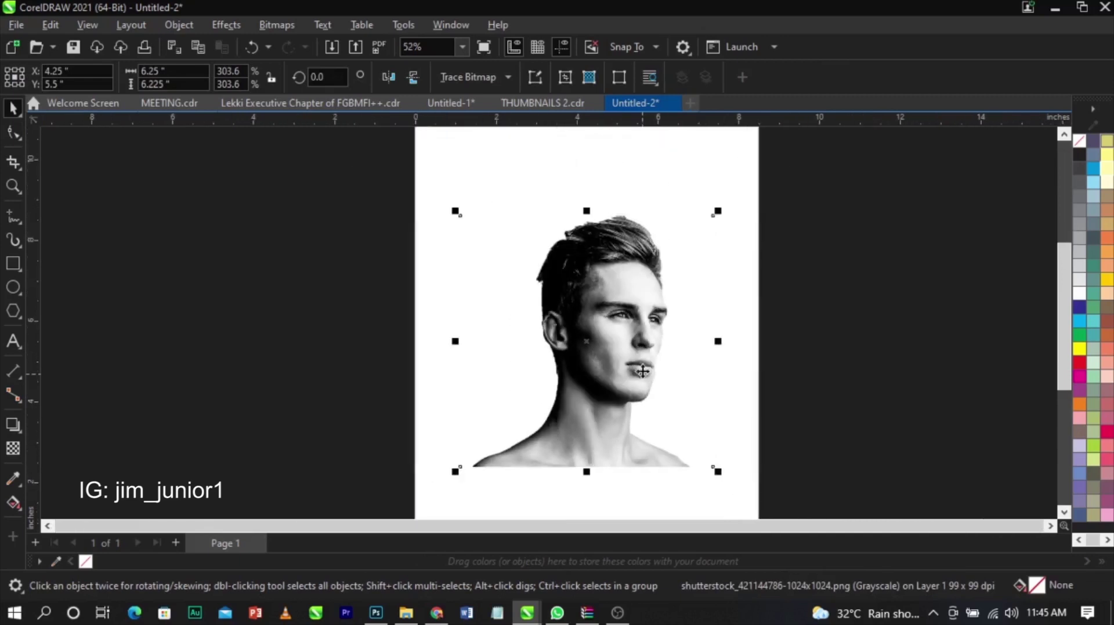
Step: Convert the cropped photo to a 300 dpi bitmap in RGB Color (24-bit) mode with anti-aliasing and a transparent background
{"action": "left_click", "coordinate": [791, 242]}
{"action": "left_click", "coordinate": [641, 281]}
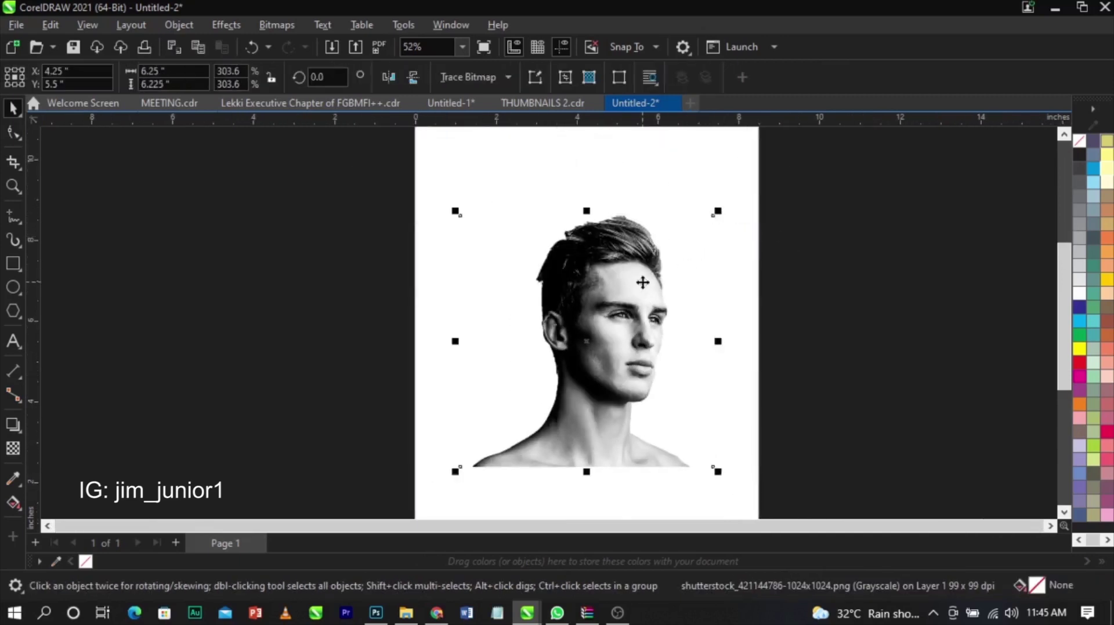
{"action": "left_click", "coordinate": [291, 25]}
{"action": "left_click", "coordinate": [303, 43]}
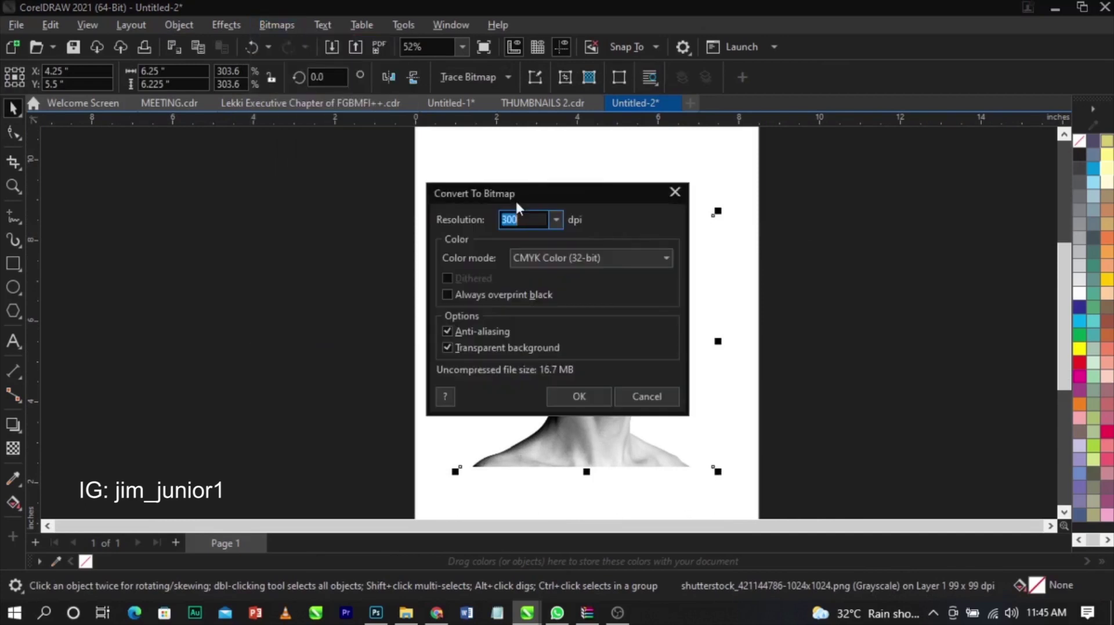
{"action": "left_click", "coordinate": [514, 257]}
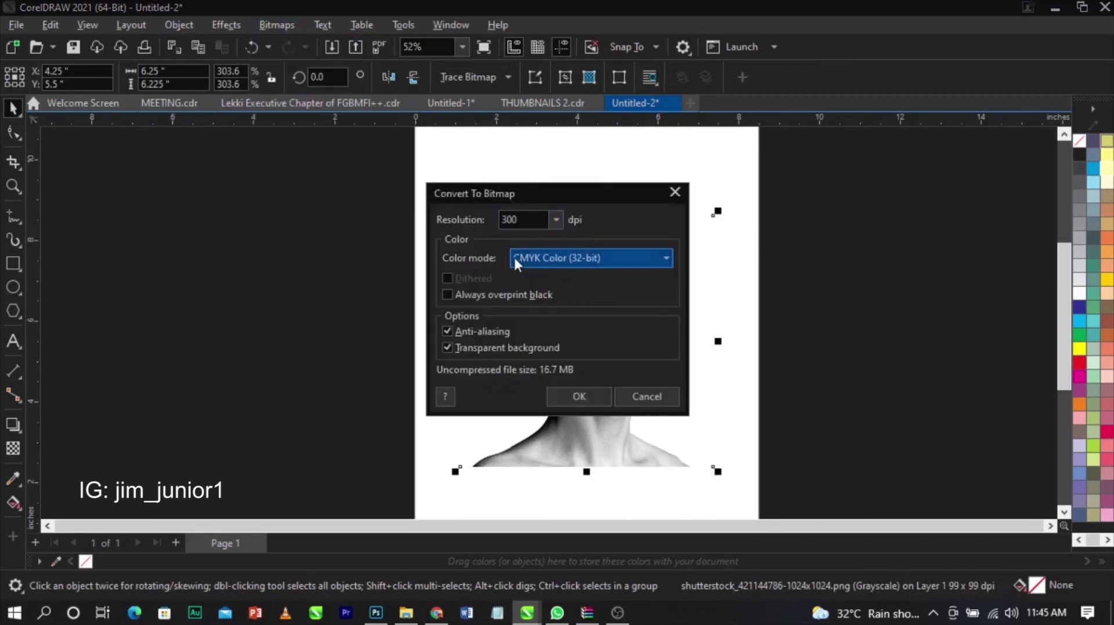
{"action": "left_click", "coordinate": [536, 325]}
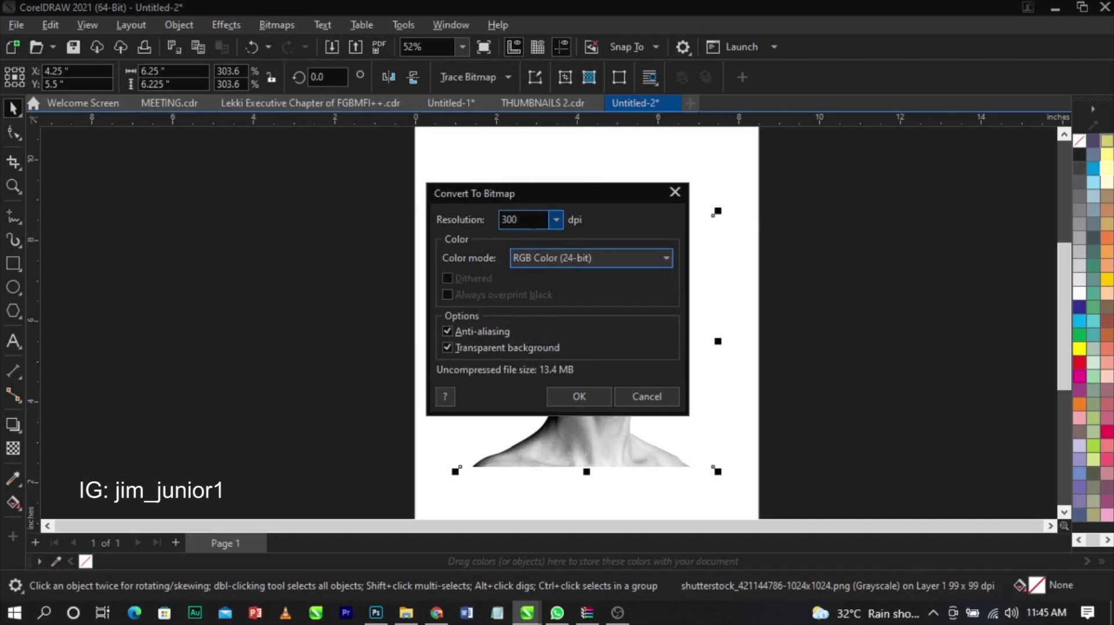
{"action": "left_click_drag", "start_coordinate": [528, 194], "coordinate": [842, 217]}
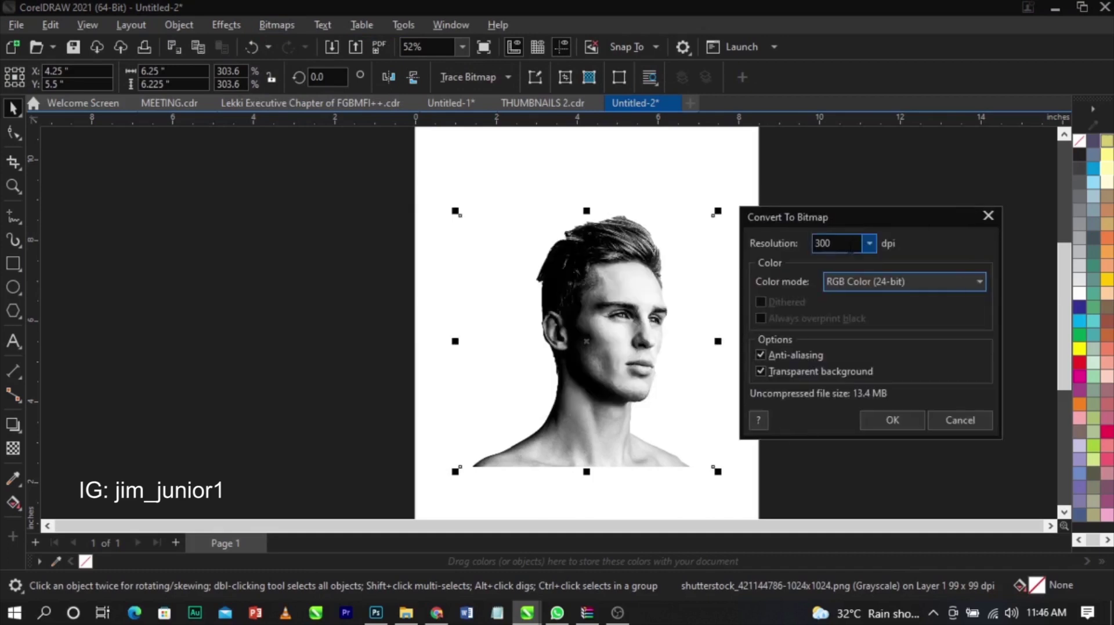
{"action": "left_click", "coordinate": [880, 422]}
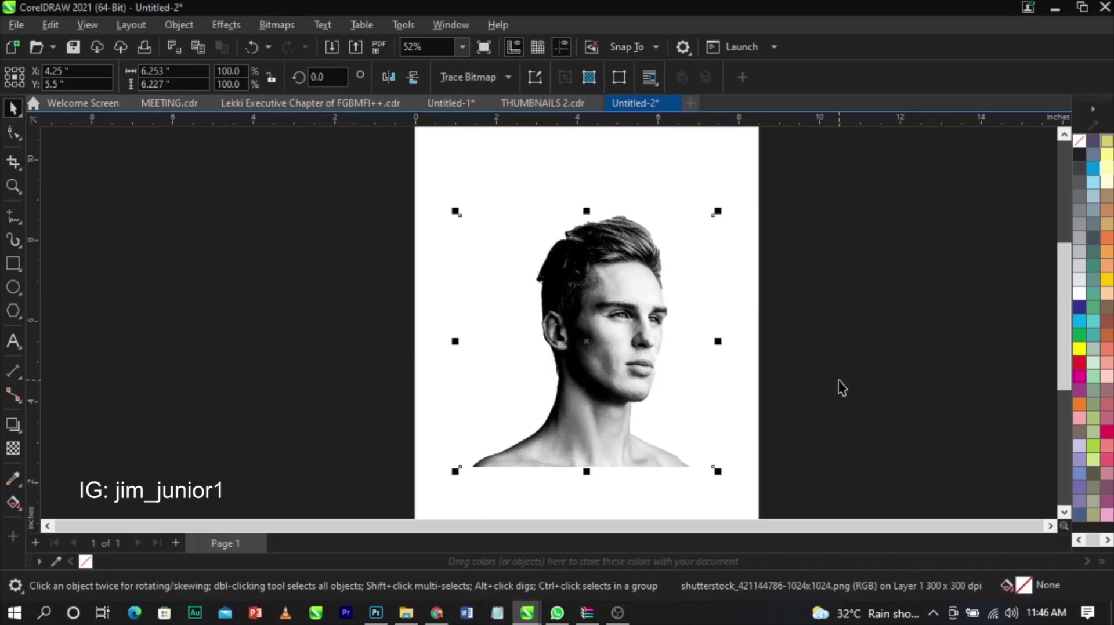
Step: Start a Black and White (1-bit) conversion of the photo and move its preview window clear of the image
{"action": "left_click", "coordinate": [284, 25]}
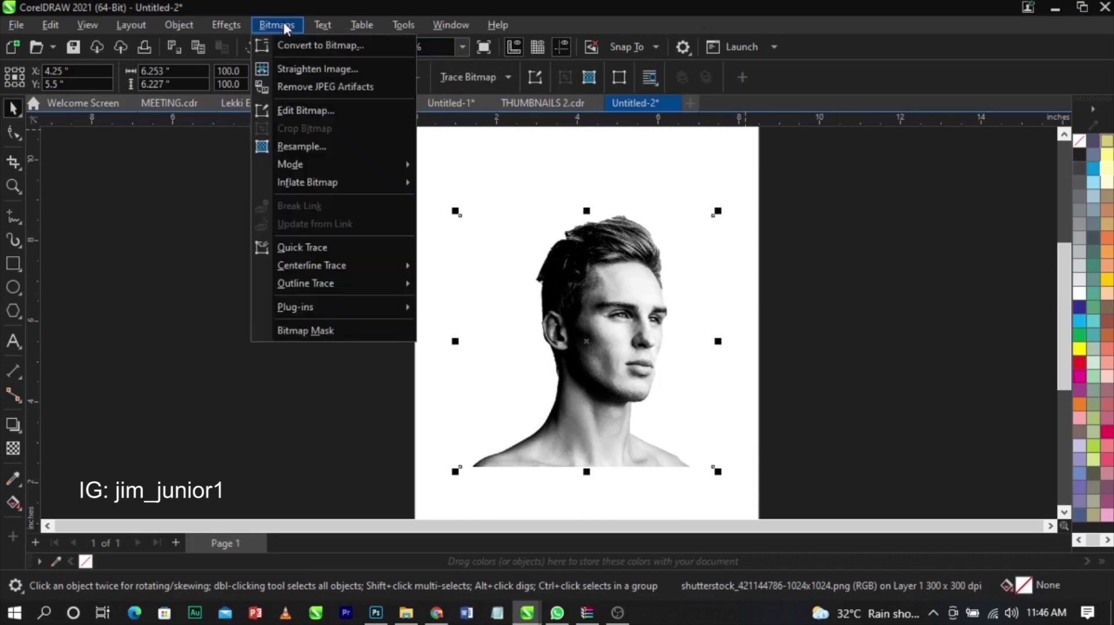
{"action": "mouse_move", "coordinate": [342, 165]}
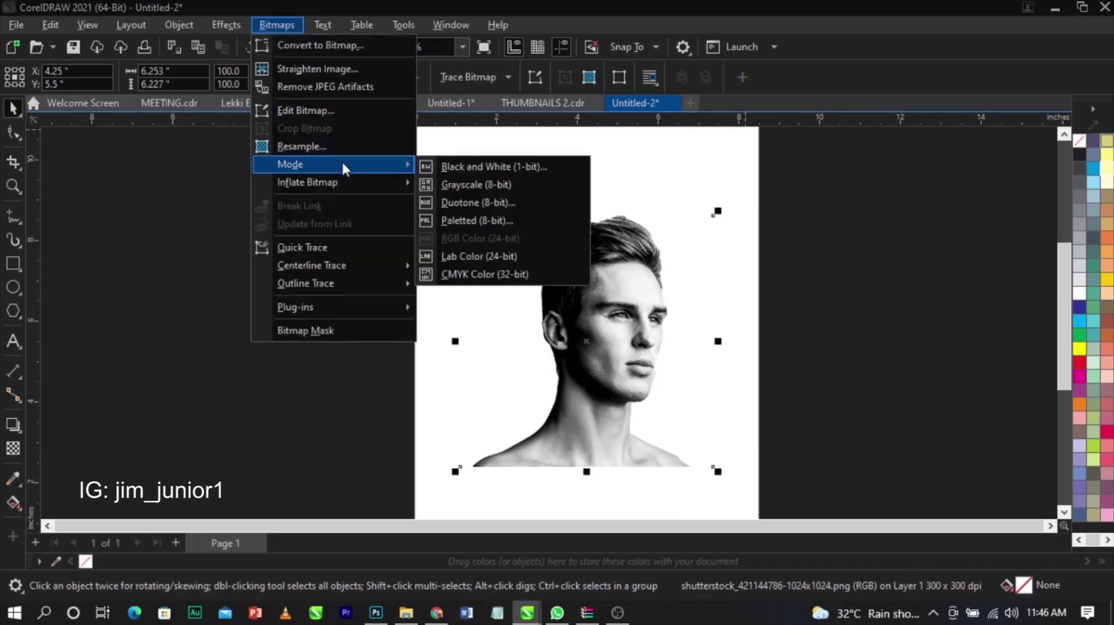
{"action": "left_click", "coordinate": [478, 166]}
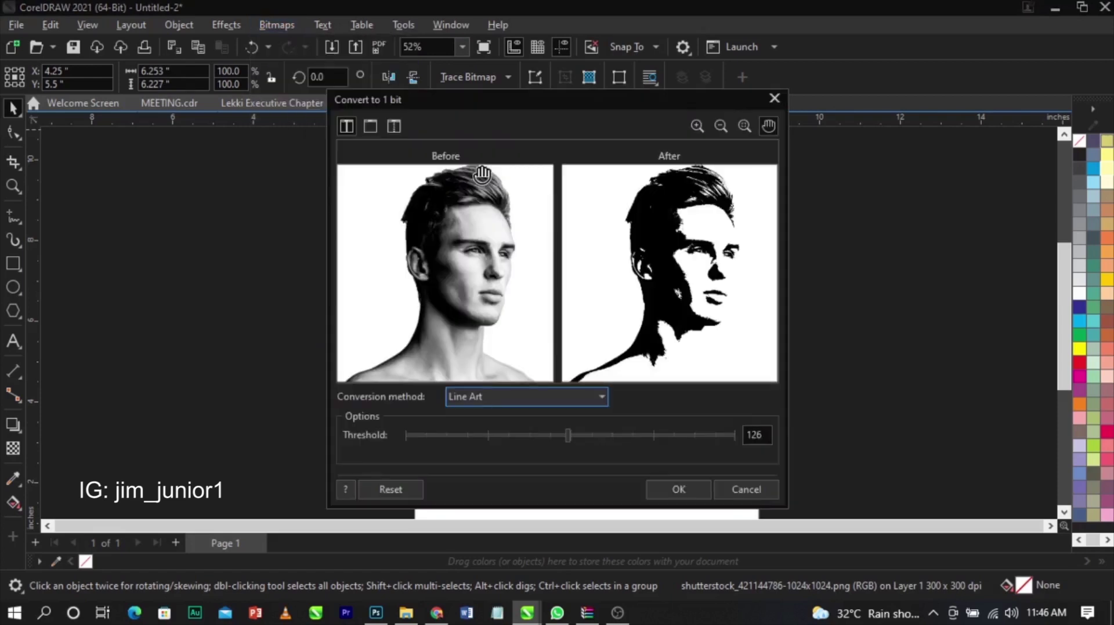
{"action": "left_click_drag", "start_coordinate": [594, 105], "coordinate": [313, 89]}
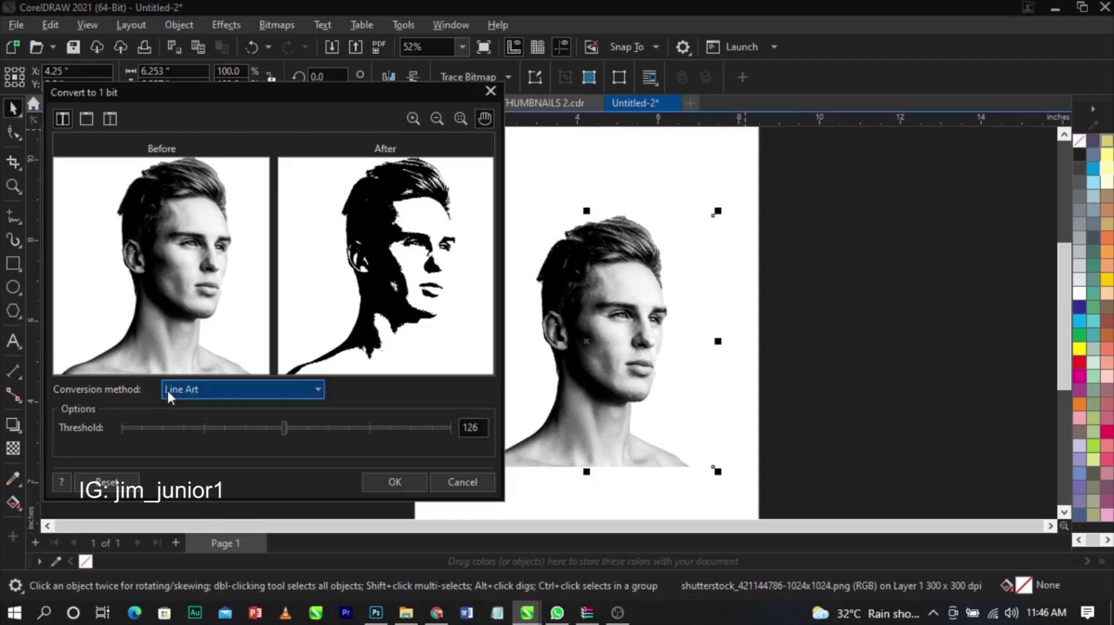
Step: Preview the photo with the Ordered, Jarvis, Stucki, Floyd-Steinberg and Halftone conversion methods
{"action": "left_click", "coordinate": [183, 391]}
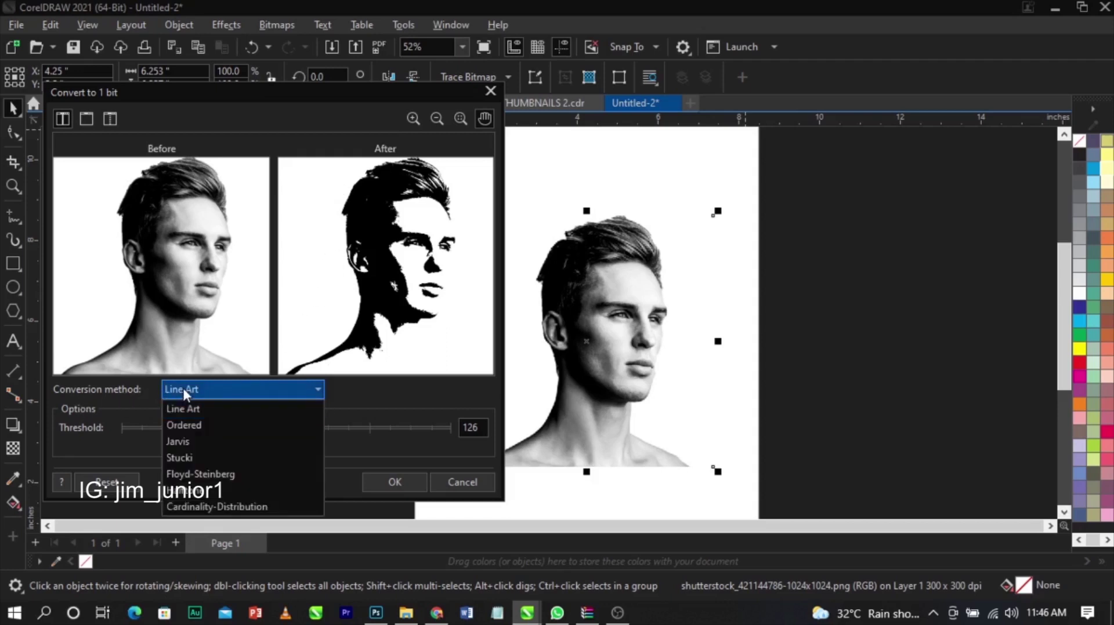
{"action": "left_click", "coordinate": [190, 426]}
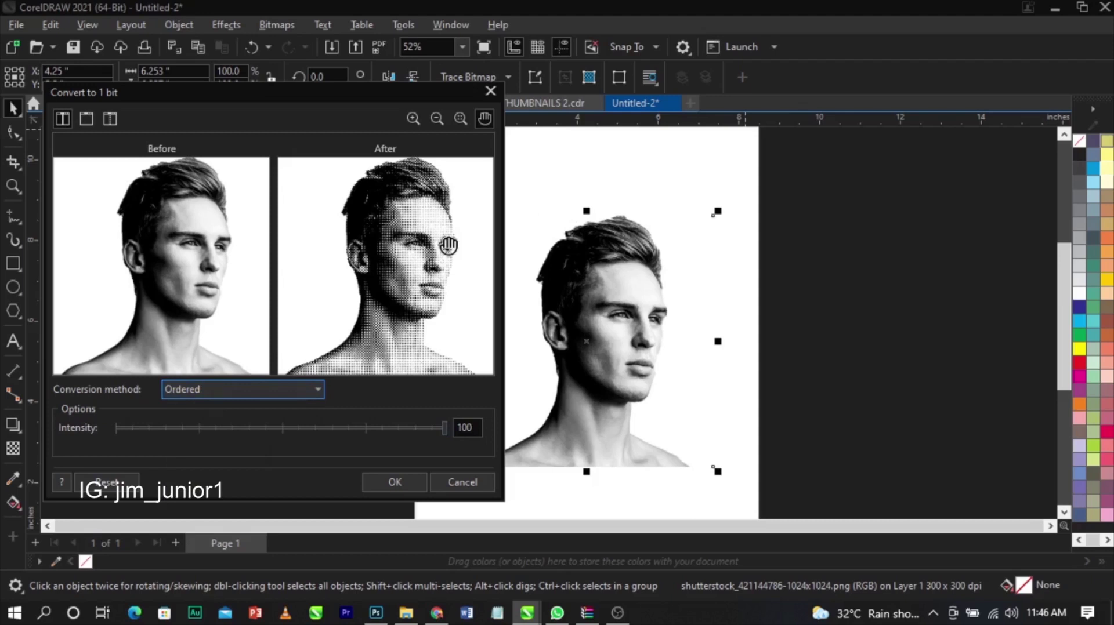
{"action": "left_click", "coordinate": [193, 394]}
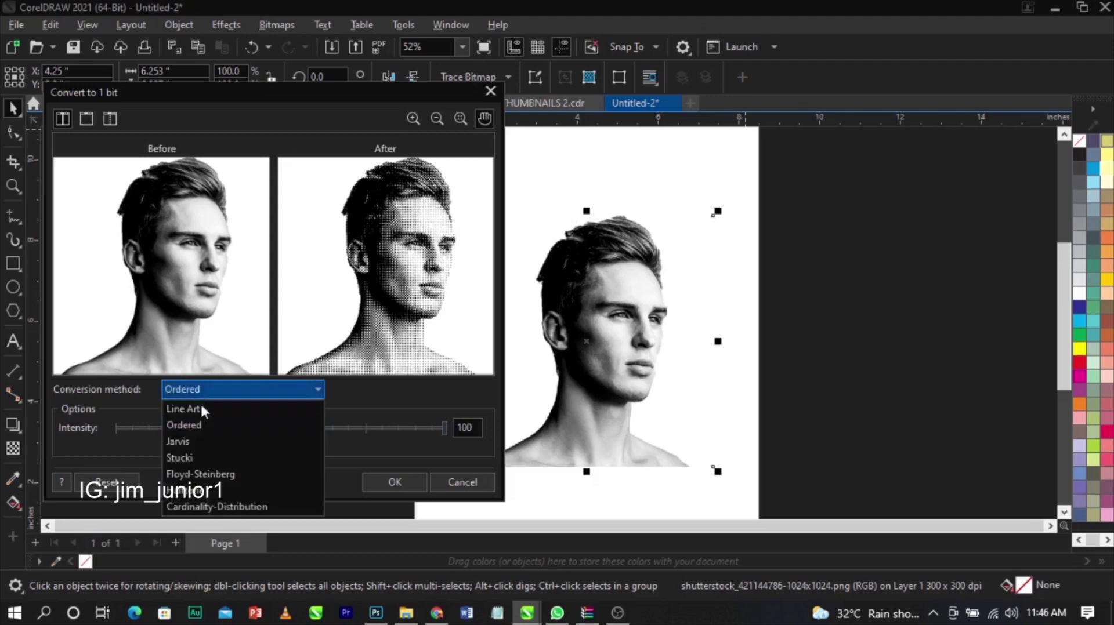
{"action": "left_click", "coordinate": [211, 438]}
{"action": "left_click", "coordinate": [219, 395]}
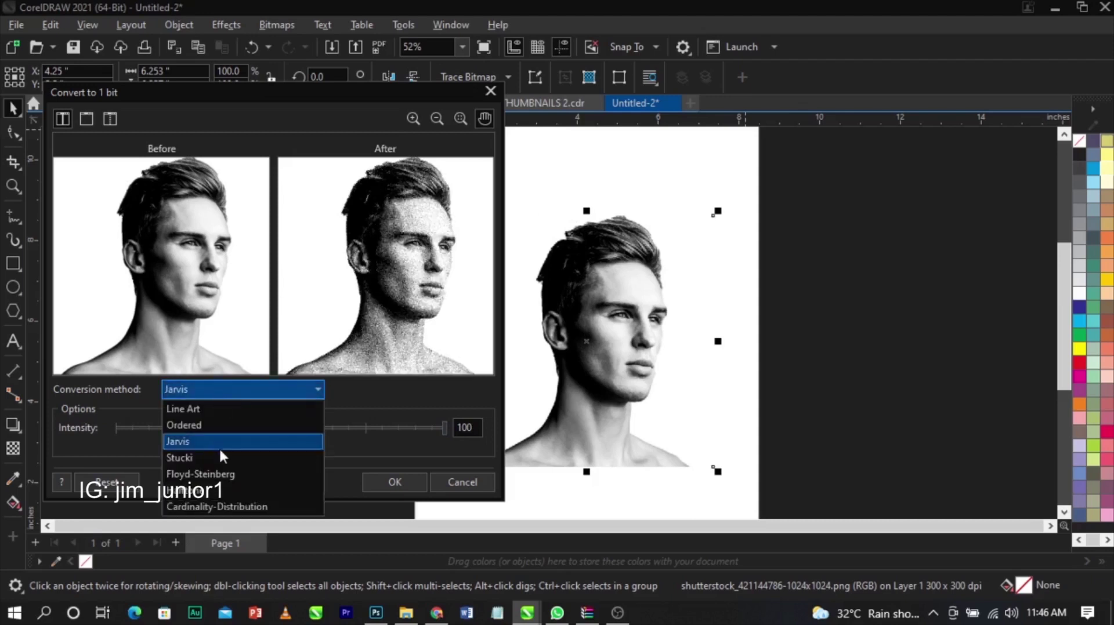
{"action": "left_click", "coordinate": [221, 457]}
{"action": "left_click", "coordinate": [231, 390]}
{"action": "left_click", "coordinate": [229, 471]}
{"action": "left_click", "coordinate": [235, 389]}
{"action": "left_click", "coordinate": [226, 491]}
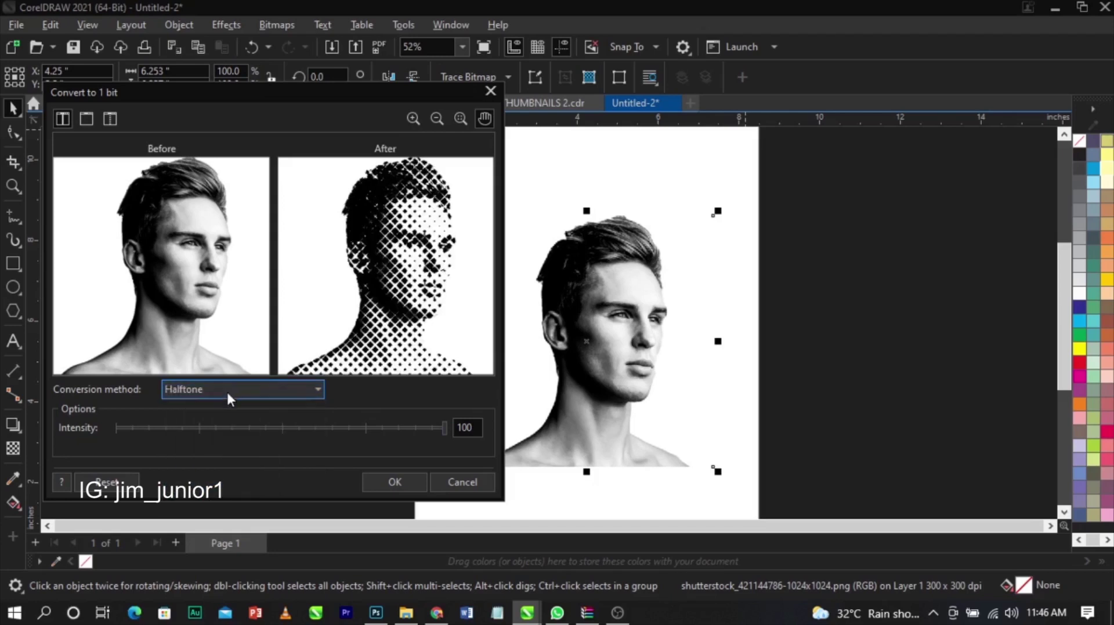
Step: Convert the photo to 1-bit using the Line Art method with a threshold of 112
{"action": "left_click", "coordinate": [229, 390]}
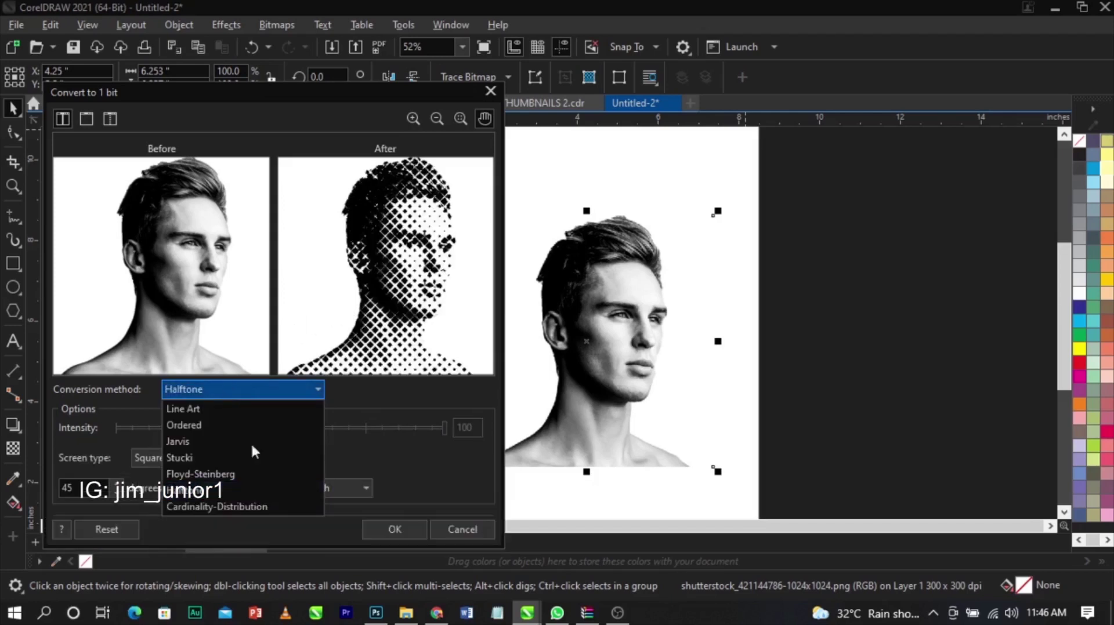
{"action": "left_click", "coordinate": [233, 416]}
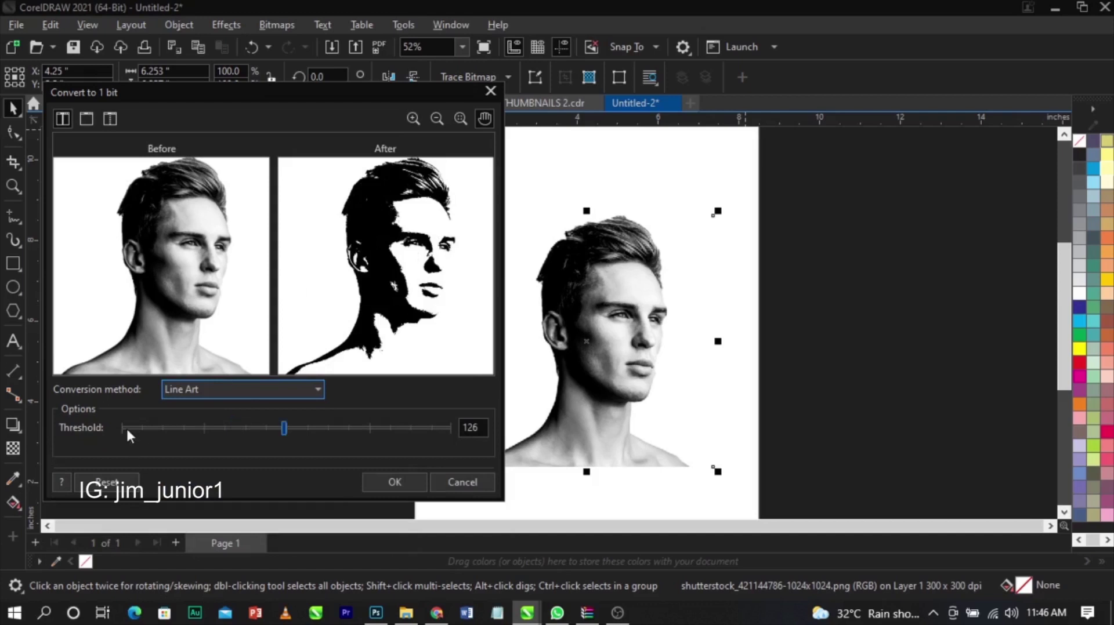
{"action": "left_click", "coordinate": [151, 427]}
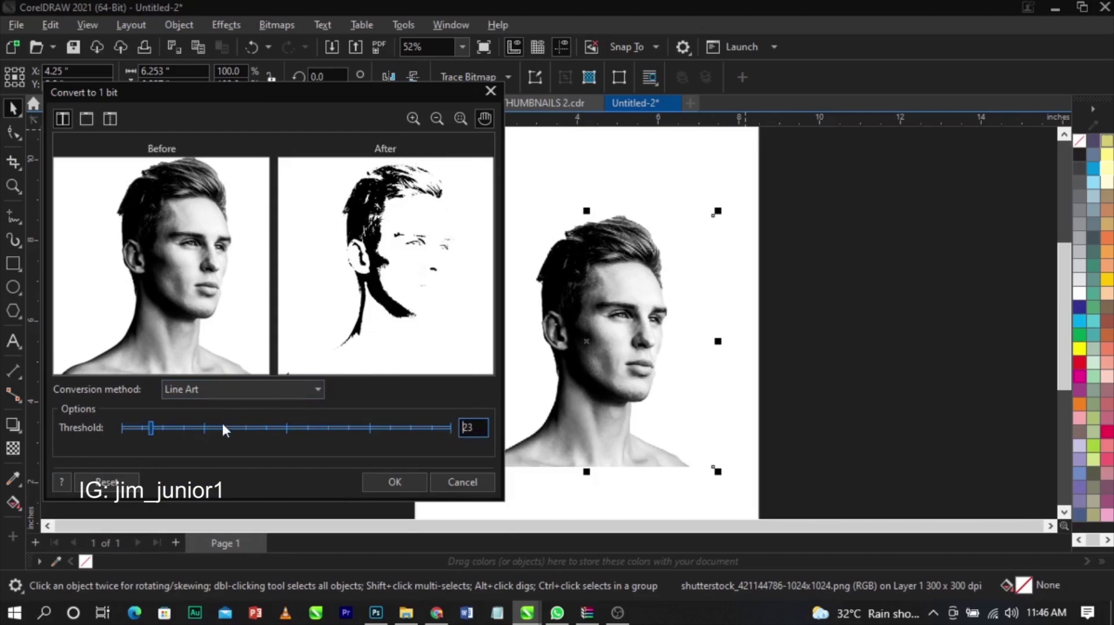
{"action": "left_click", "coordinate": [242, 427]}
{"action": "left_click", "coordinate": [271, 428]}
{"action": "left_click", "coordinate": [265, 428]}
{"action": "left_click_drag", "start_coordinate": [265, 429], "coordinate": [266, 429]}
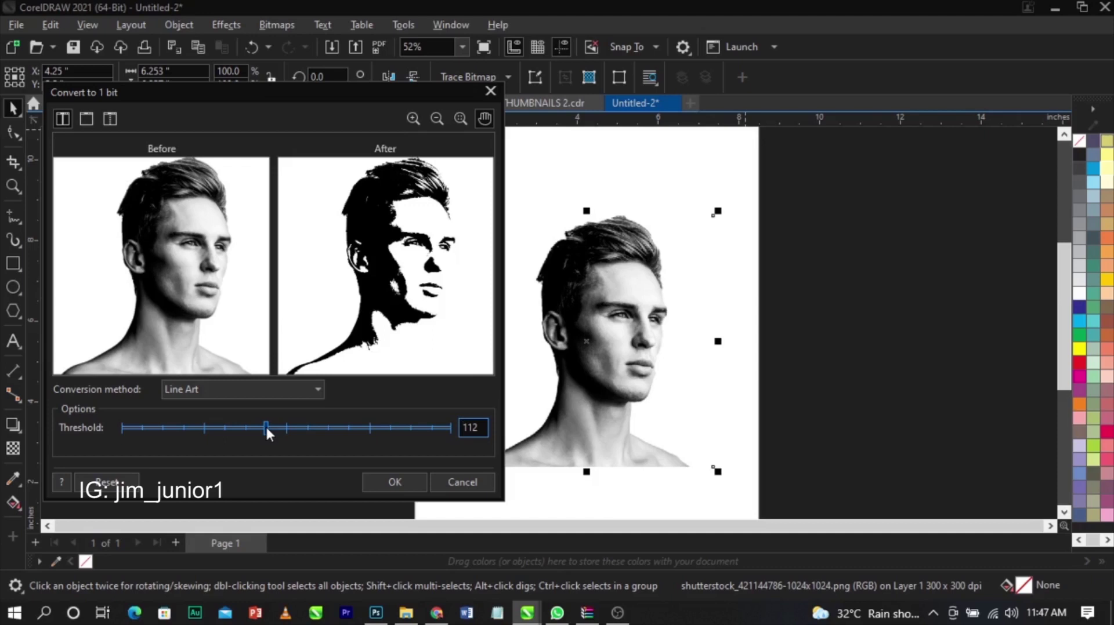
{"action": "left_click", "coordinate": [394, 482]}
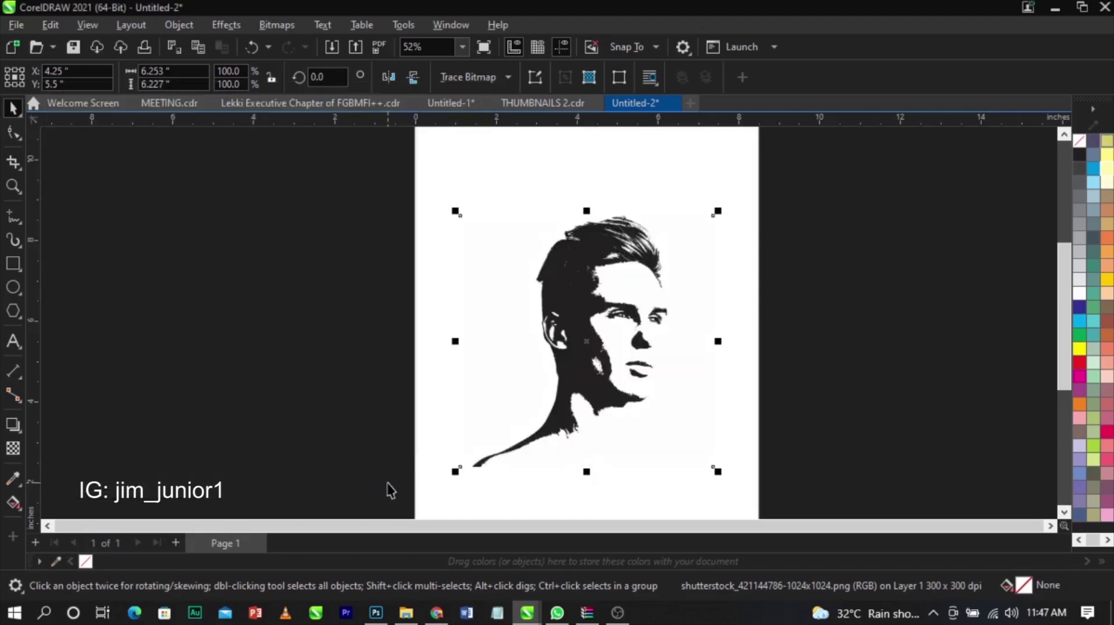
Step: Trim the lower-left shoulder from the bitmap by adding boundary nodes with the Shape tool and moving the corner node inward
{"action": "scroll", "coordinate": [659, 351], "scroll_direction": "up", "scroll_amount": 1}
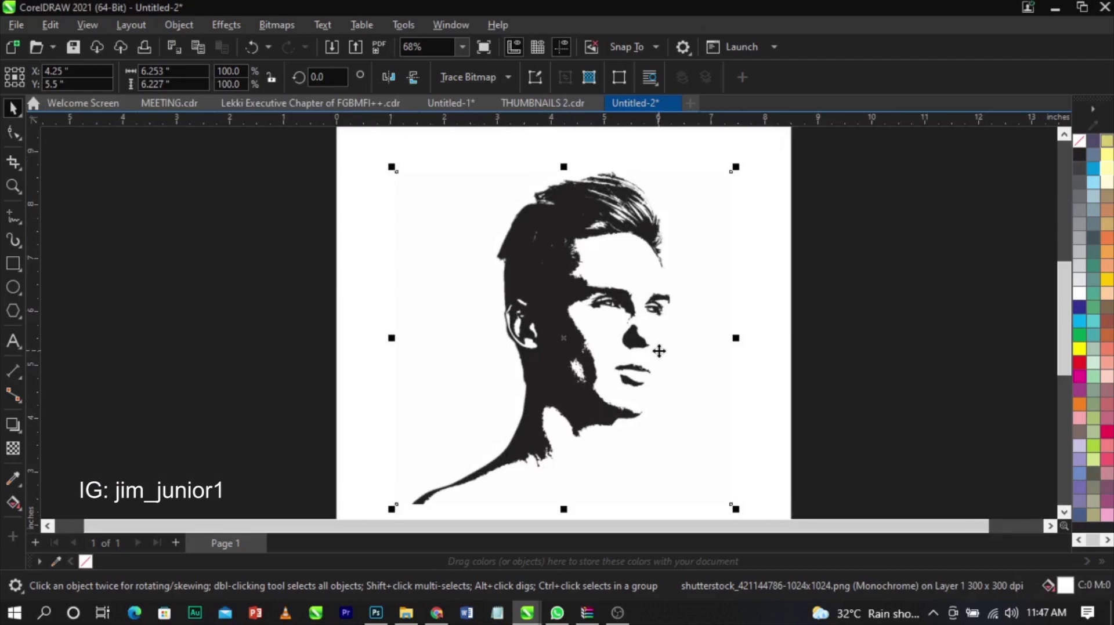
{"action": "scroll", "coordinate": [497, 306], "scroll_direction": "down", "scroll_amount": 4}
{"action": "scroll", "coordinate": [452, 428], "scroll_direction": "up", "scroll_amount": 3}
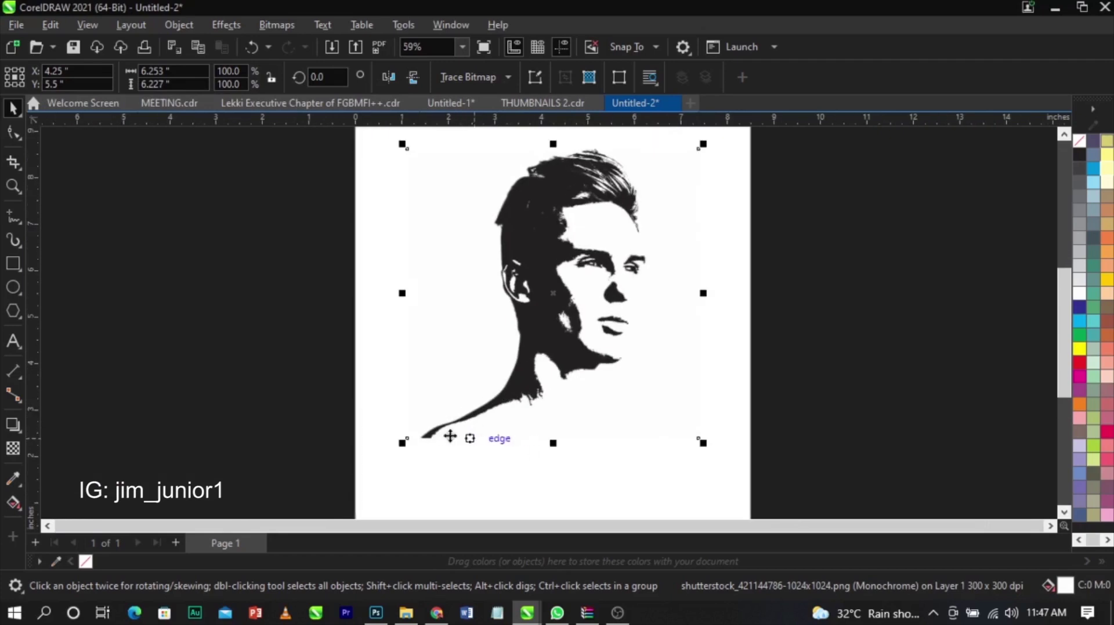
{"action": "left_click", "coordinate": [9, 137]}
{"action": "double_click", "coordinate": [405, 343]}
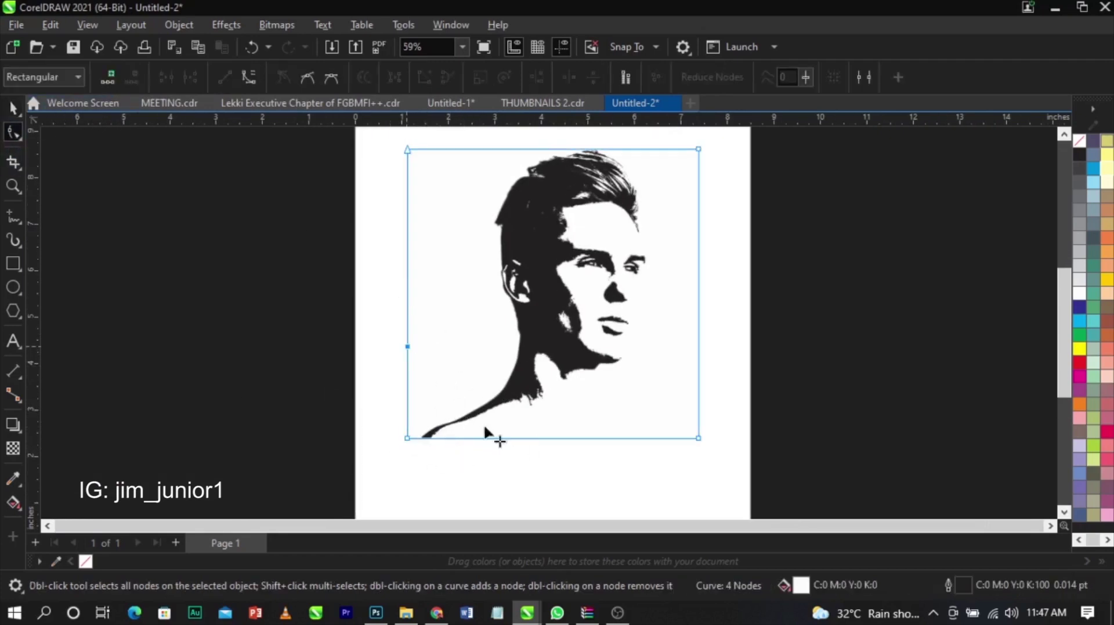
{"action": "left_click", "coordinate": [518, 438]}
{"action": "left_click", "coordinate": [519, 433]}
{"action": "double_click", "coordinate": [521, 438]}
{"action": "left_click_drag", "start_coordinate": [404, 440], "coordinate": [483, 384]}
{"action": "left_click", "coordinate": [814, 413]}
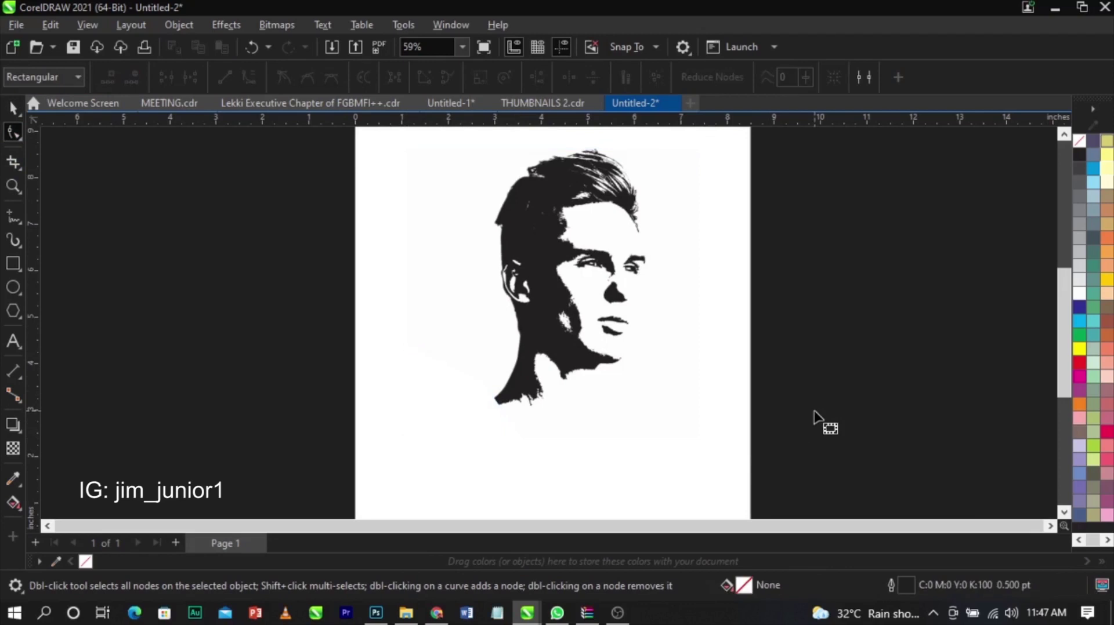
Step: Trace the bitmap with Outline Trace as Line art, specifying no background colour for removal
{"action": "key", "text": "space"}
{"action": "left_click", "coordinate": [585, 345]}
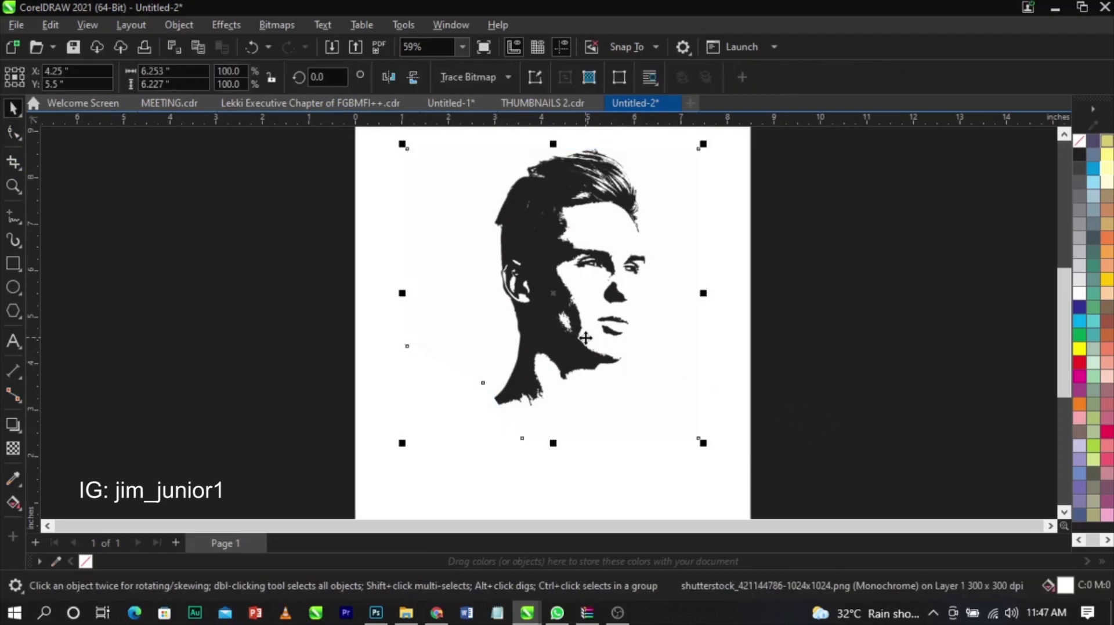
{"action": "left_click", "coordinate": [507, 78]}
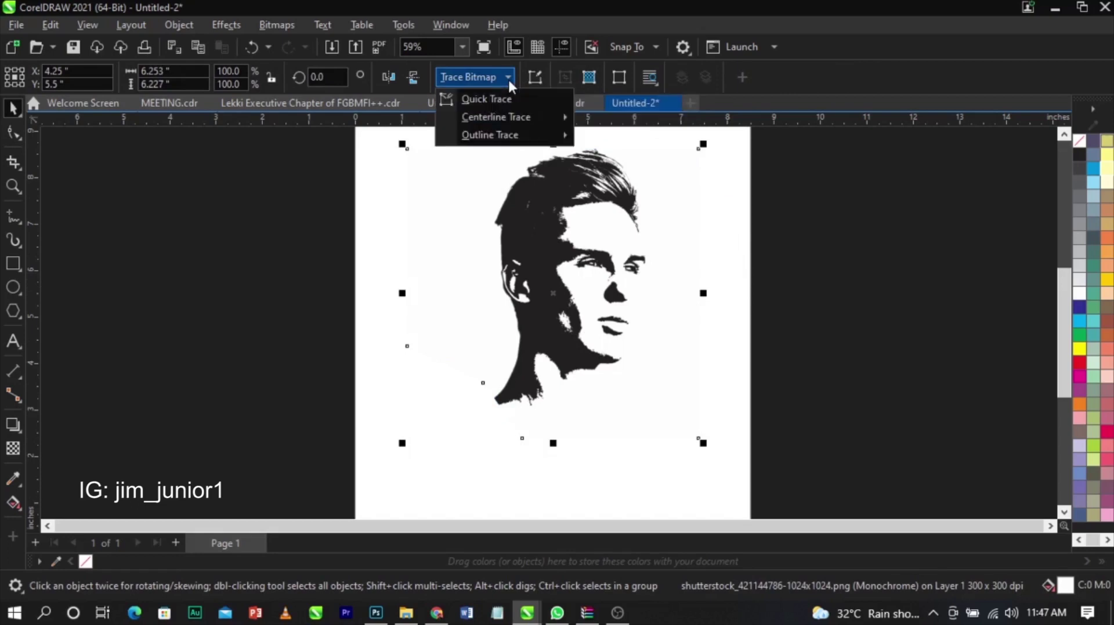
{"action": "mouse_move", "coordinate": [528, 137]}
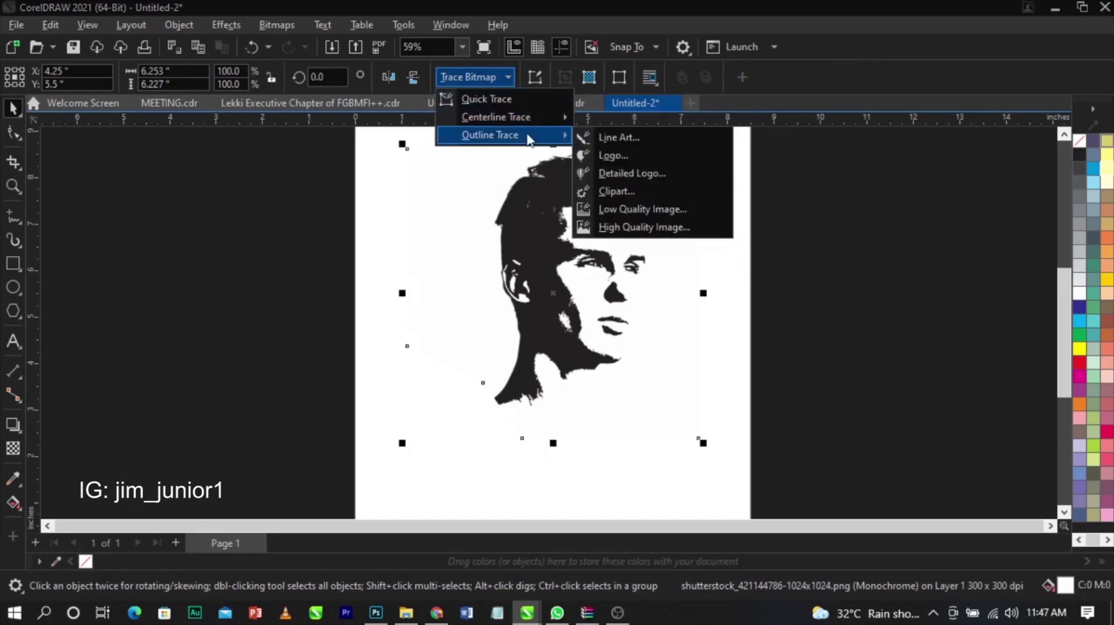
{"action": "left_click", "coordinate": [599, 137]}
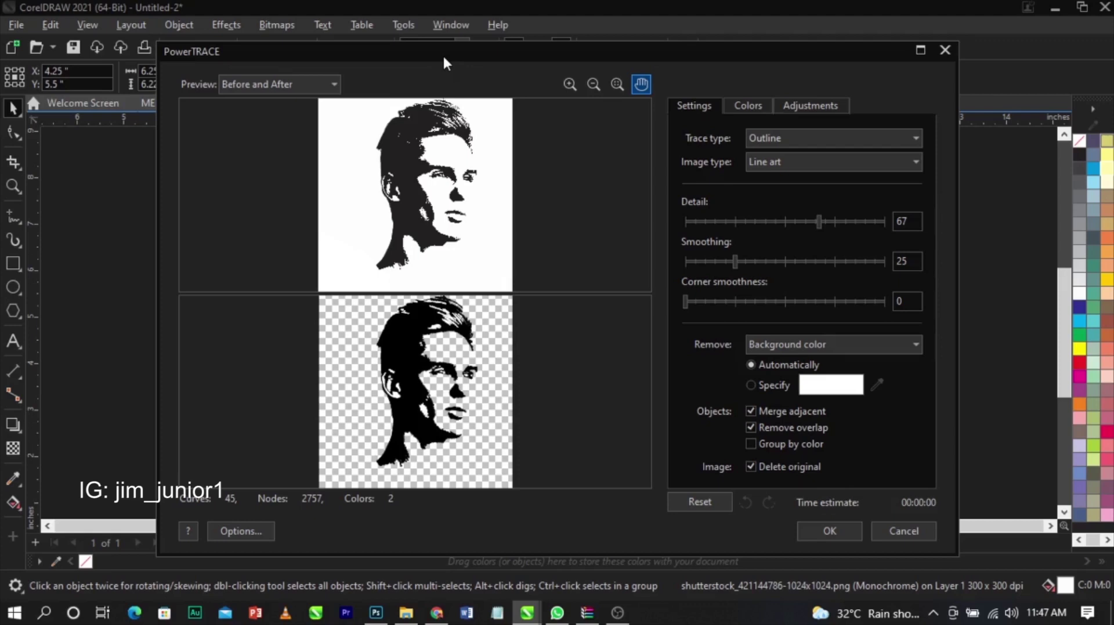
{"action": "left_click", "coordinate": [761, 384]}
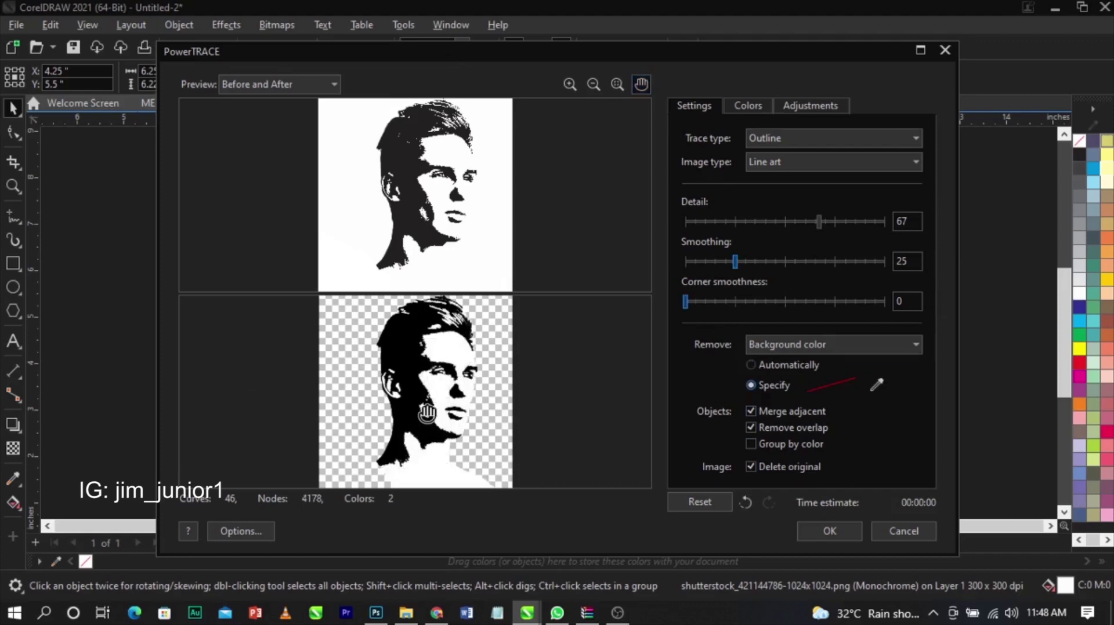
{"action": "left_click", "coordinate": [842, 528]}
Step: Move the traced portrait off the page to its right and delete the original bitmap
{"action": "left_click", "coordinate": [780, 308]}
{"action": "left_click", "coordinate": [533, 231]}
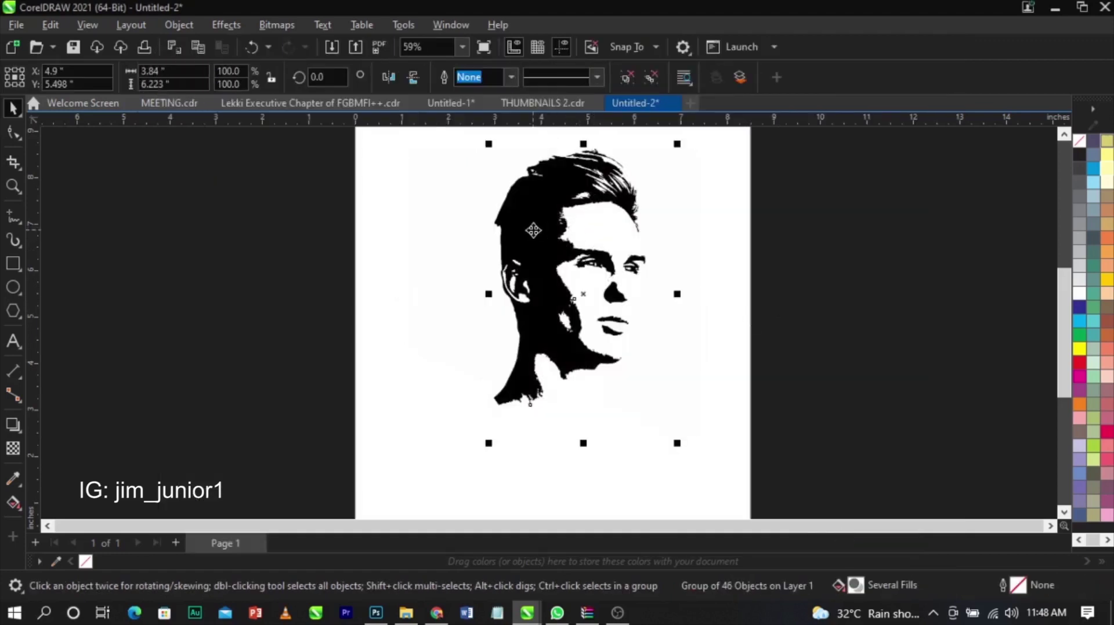
{"action": "left_click_drag", "start_coordinate": [533, 230], "coordinate": [804, 230]}
{"action": "left_click", "coordinate": [554, 273]}
{"action": "left_click_drag", "start_coordinate": [597, 262], "coordinate": [551, 270]}
{"action": "key", "text": "Delete"}
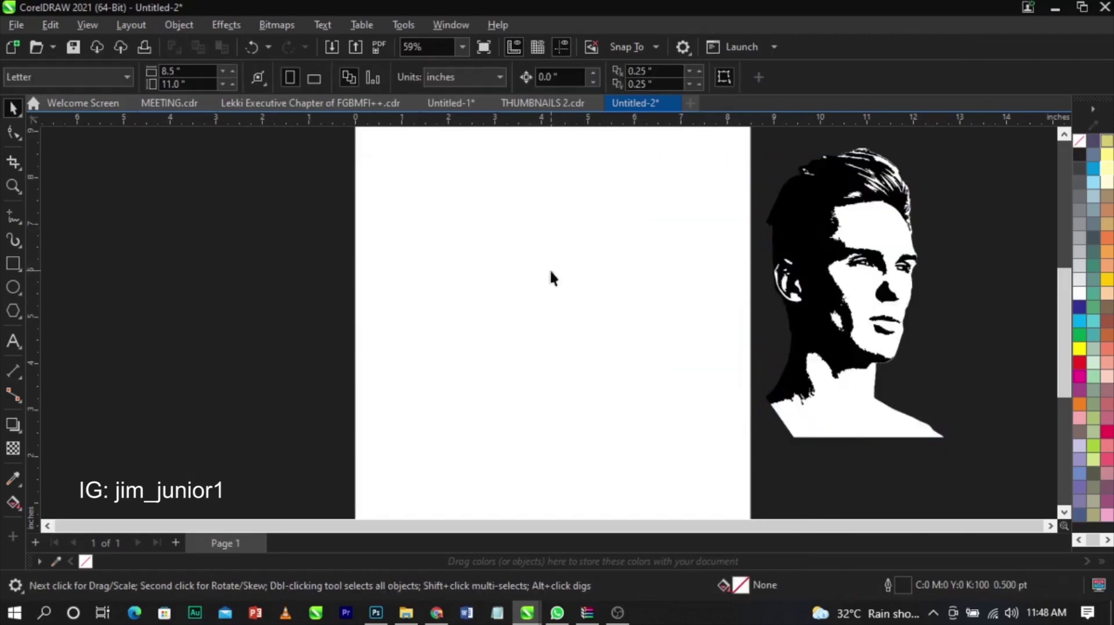
Step: Place a copy of the traced portrait on the page, nudge it slightly down and ungroup it
{"action": "left_click_drag", "start_coordinate": [819, 274], "coordinate": [558, 290]}
{"action": "right_click", "coordinate": [559, 290]}
{"action": "left_click", "coordinate": [795, 267]}
{"action": "left_click", "coordinate": [503, 281]}
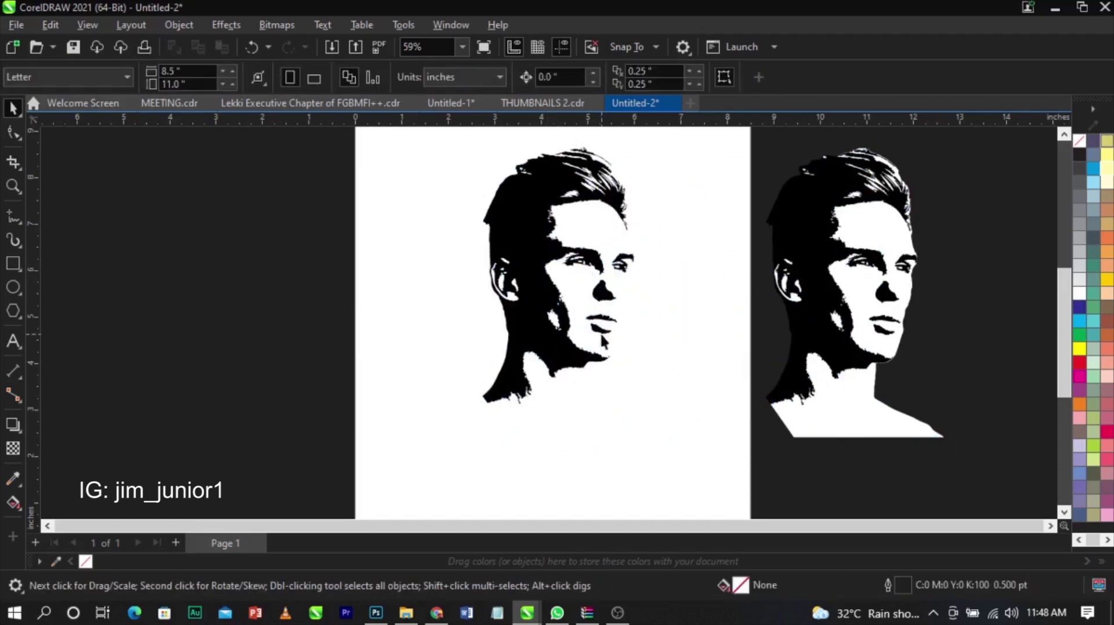
{"action": "left_click_drag", "start_coordinate": [504, 282], "coordinate": [505, 297]}
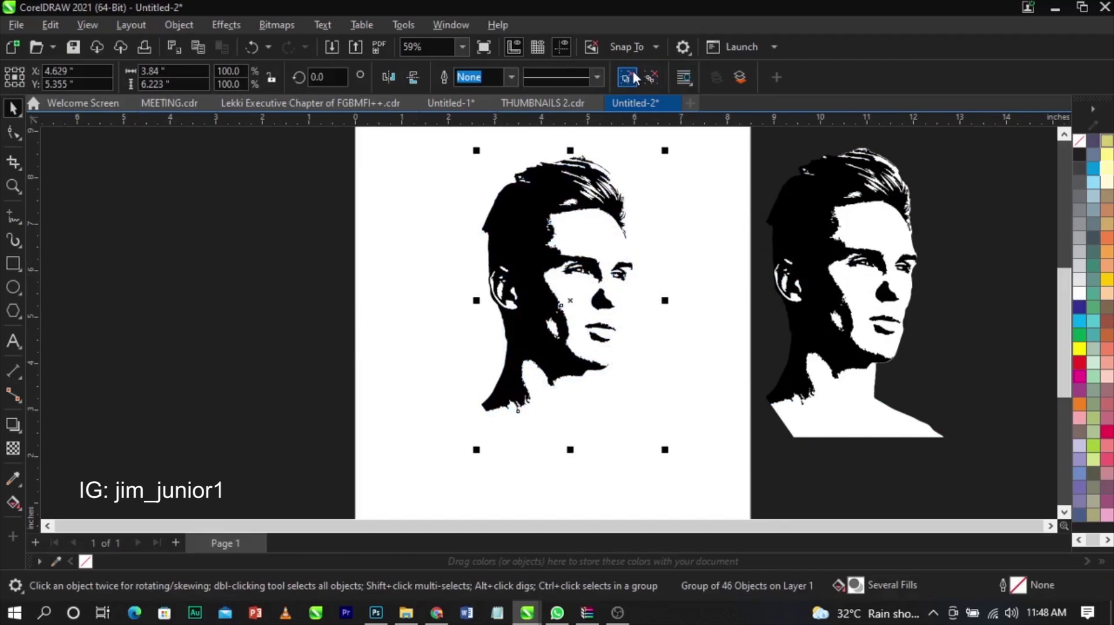
{"action": "left_click", "coordinate": [633, 73]}
{"action": "left_click", "coordinate": [335, 278]}
{"action": "left_click", "coordinate": [7, 265]}
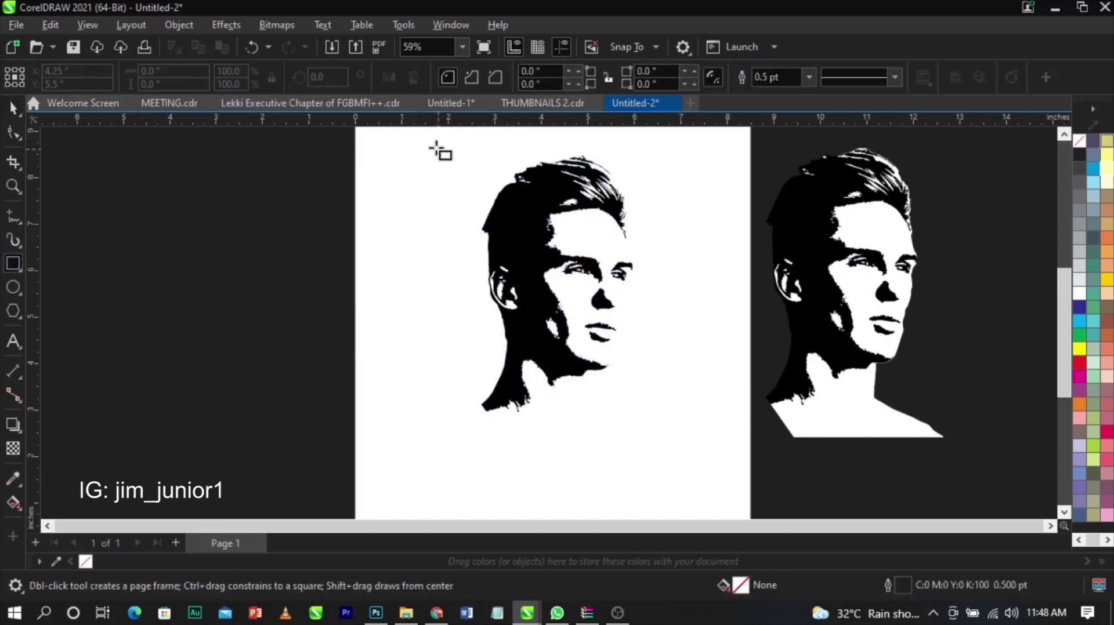
{"action": "left_click_drag", "start_coordinate": [416, 138], "coordinate": [687, 445]}
{"action": "key", "text": "Delete"}
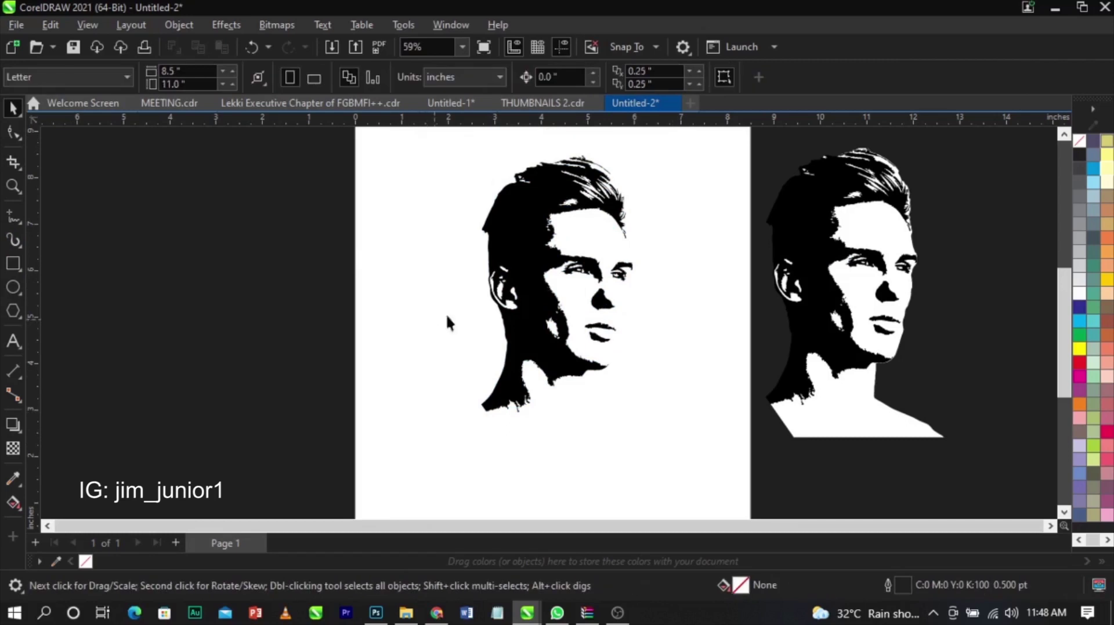
Step: Try moving the portrait's black shape out to the left of the page, and undo the move
{"action": "left_click", "coordinate": [502, 331]}
{"action": "left_click", "coordinate": [709, 250]}
{"action": "left_click", "coordinate": [551, 198]}
{"action": "left_click", "coordinate": [552, 200]}
{"action": "left_click_drag", "start_coordinate": [514, 236], "coordinate": [209, 239]}
{"action": "left_click", "coordinate": [406, 273]}
{"action": "key", "text": "ctrl+z"}
Step: Move all pieces of the ungrouped portrait from the page to the empty area right of the other copy
{"action": "left_click", "coordinate": [670, 327]}
{"action": "scroll", "coordinate": [586, 166], "scroll_direction": "down", "scroll_amount": 2}
{"action": "left_click_drag", "start_coordinate": [463, 407], "coordinate": [670, 211]}
{"action": "left_click_drag", "start_coordinate": [566, 294], "coordinate": [868, 296]}
Step: Delete the white face and neck shape and the white patches on the ear and cheek of the ungrouped portrait
{"action": "key", "text": "z"}
{"action": "left_click_drag", "start_coordinate": [784, 205], "coordinate": [943, 413]}
{"action": "key", "text": "space"}
{"action": "key", "text": "ctrl+l"}
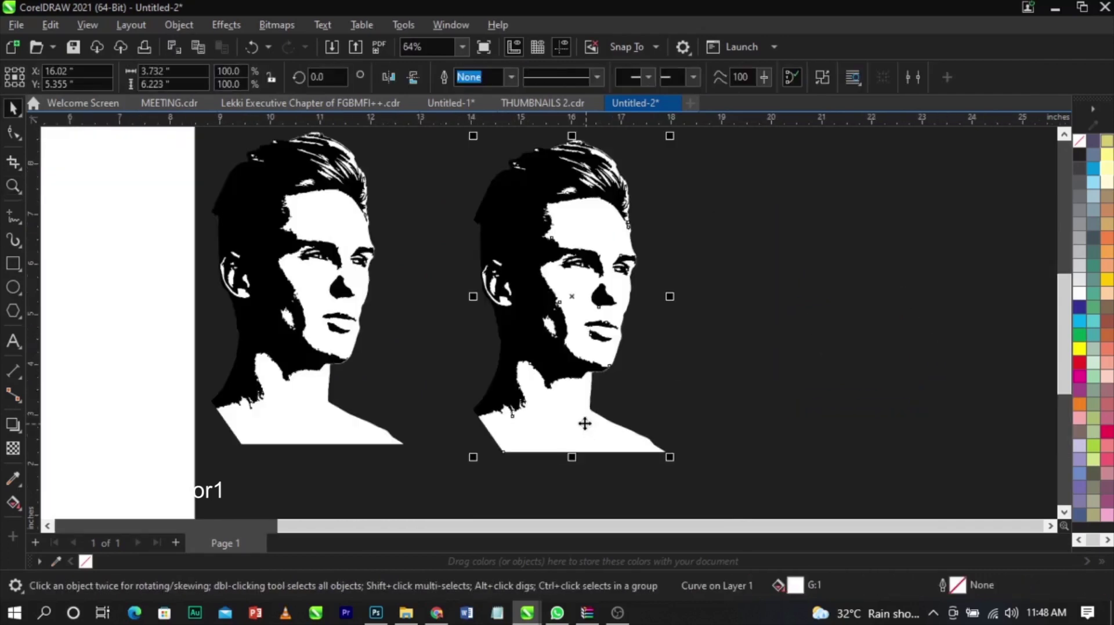
{"action": "left_click", "coordinate": [678, 355]}
{"action": "left_click", "coordinate": [504, 290]}
{"action": "key", "text": "Delete"}
{"action": "left_click", "coordinate": [551, 338]}
{"action": "key", "text": "Delete"}
{"action": "left_click", "coordinate": [551, 325]}
{"action": "key", "text": "Delete"}
Step: Delete the small white highlight shapes inside both eyes of the ungrouped portrait
{"action": "scroll", "coordinate": [620, 268], "scroll_direction": "up", "scroll_amount": 4}
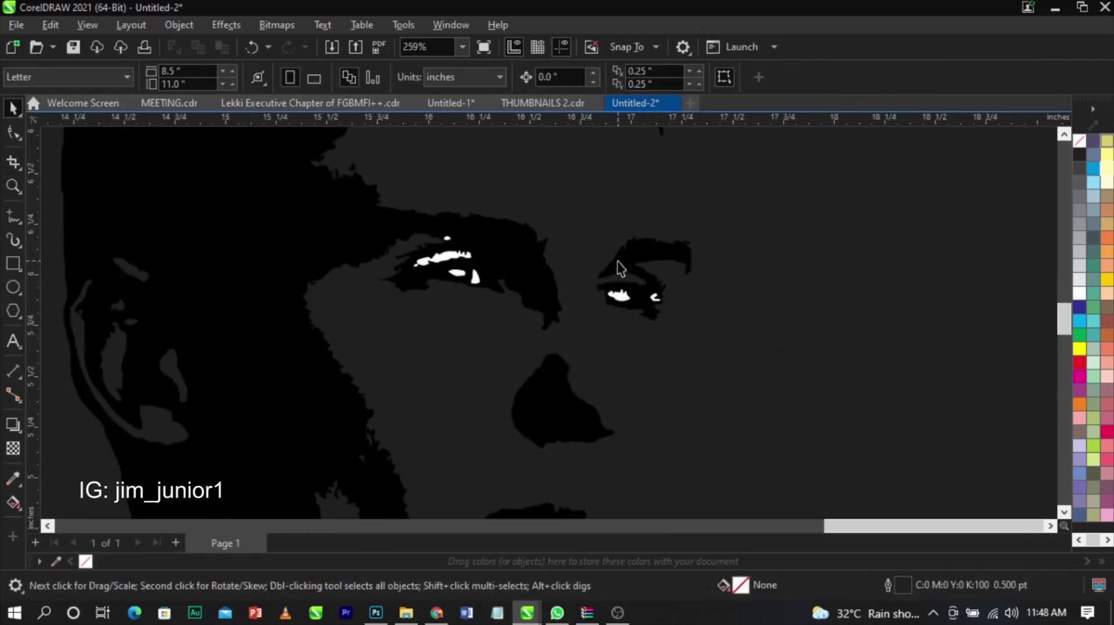
{"action": "left_click", "coordinate": [619, 298]}
{"action": "key", "text": "Delete"}
{"action": "left_click_drag", "start_coordinate": [497, 196], "coordinate": [409, 338]}
{"action": "scroll", "coordinate": [505, 348], "scroll_direction": "down", "scroll_amount": 4}
{"action": "key", "text": "Delete"}
Step: Delete the white highlight strands from the hair of the ungrouped portrait
{"action": "scroll", "coordinate": [517, 274], "scroll_direction": "up", "scroll_amount": 2}
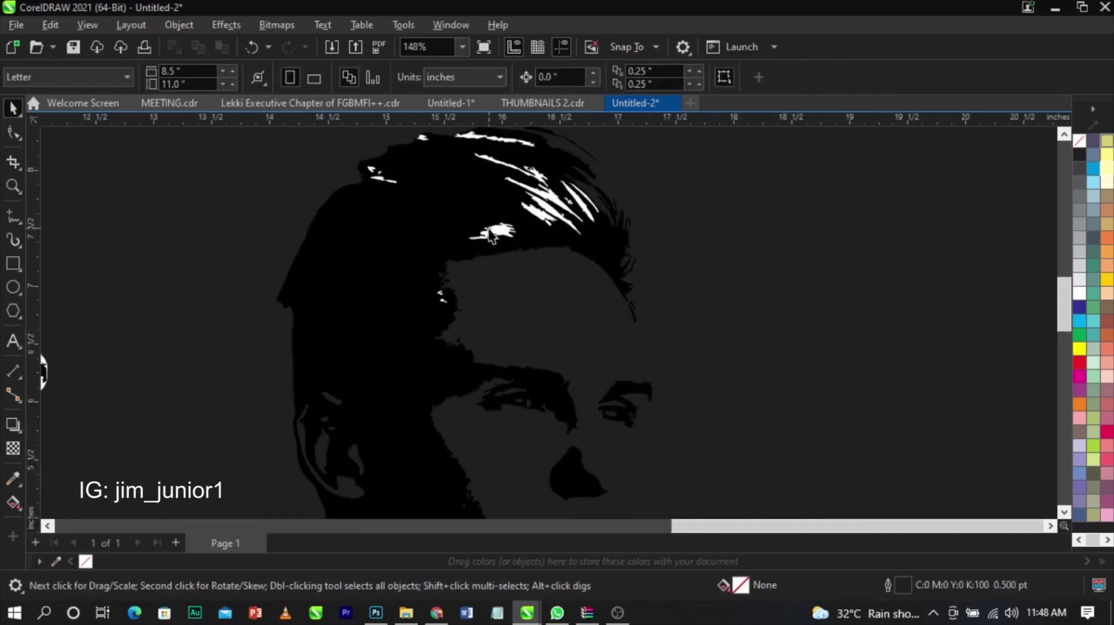
{"action": "scroll", "coordinate": [515, 271], "scroll_direction": "down", "scroll_amount": 2}
{"action": "left_click_drag", "start_coordinate": [406, 158], "coordinate": [537, 266]}
{"action": "key", "text": "Delete"}
{"action": "scroll", "coordinate": [528, 232], "scroll_direction": "up", "scroll_amount": 2}
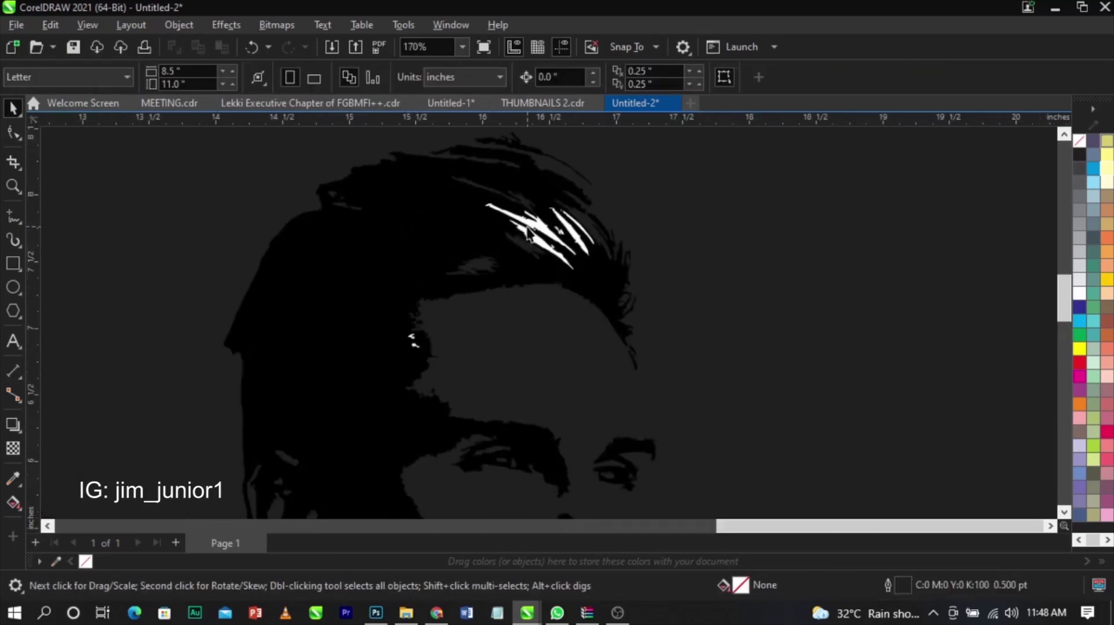
{"action": "left_click", "coordinate": [568, 231]}
{"action": "key", "text": "Delete"}
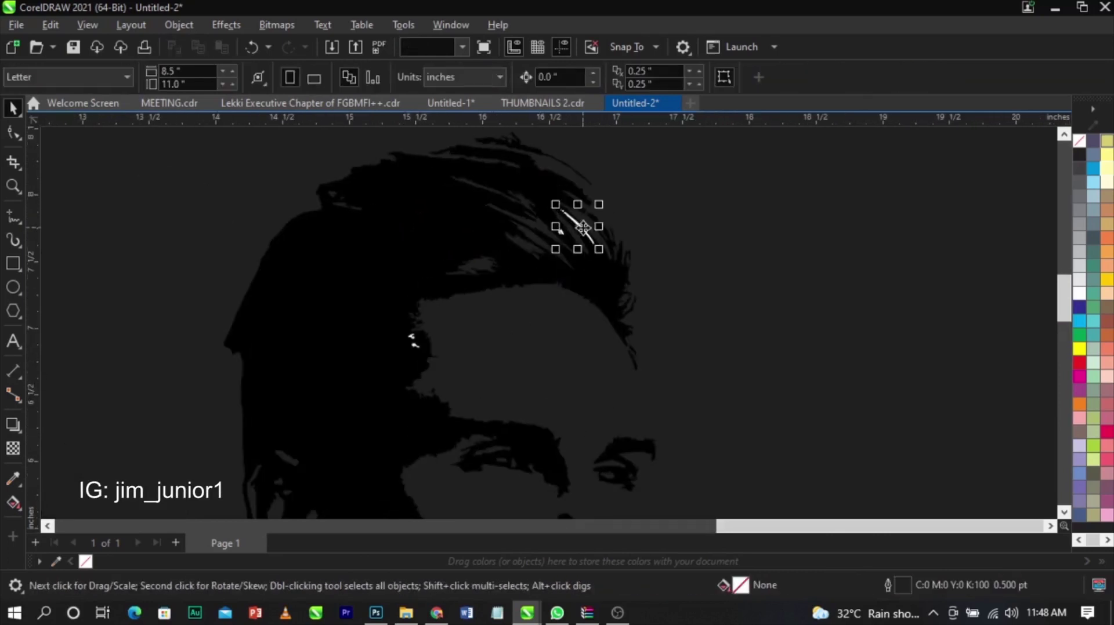
{"action": "scroll", "coordinate": [563, 235], "scroll_direction": "up", "scroll_amount": 4}
{"action": "scroll", "coordinate": [557, 239], "scroll_direction": "down", "scroll_amount": 5}
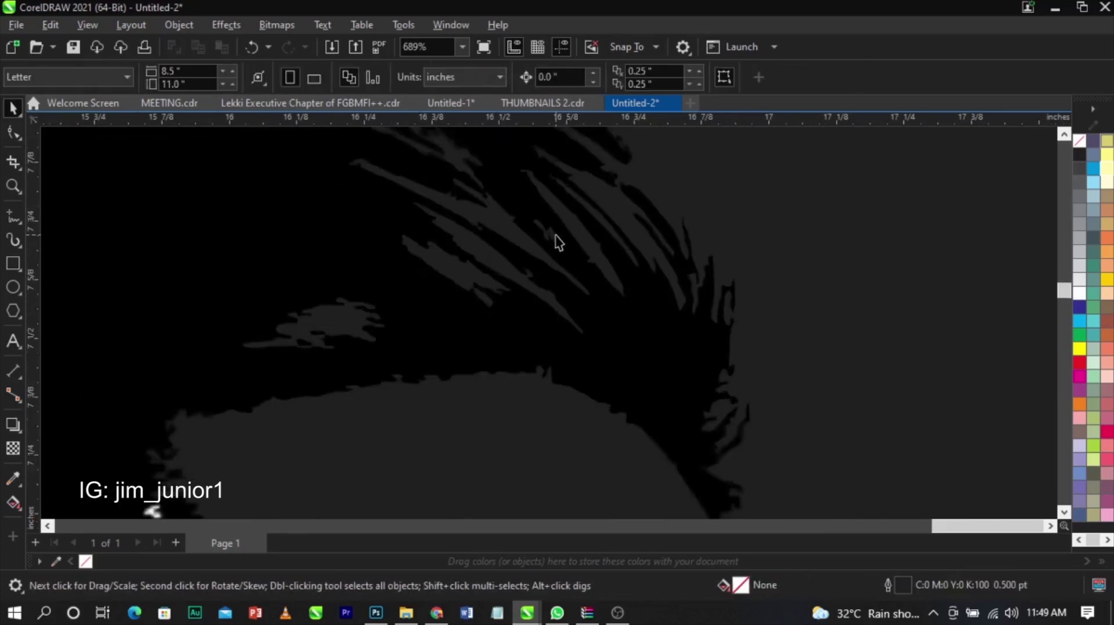
Step: Delete the remaining small white specks near the hairline of the ungrouped portrait
{"action": "scroll", "coordinate": [336, 339], "scroll_direction": "up", "scroll_amount": 4}
{"action": "left_click_drag", "start_coordinate": [436, 319], "coordinate": [357, 375]}
{"action": "key", "text": "Delete"}
{"action": "left_click_drag", "start_coordinate": [489, 316], "coordinate": [383, 394]}
{"action": "scroll", "coordinate": [505, 356], "scroll_direction": "down", "scroll_amount": 5}
{"action": "key", "text": "Delete"}
{"action": "scroll", "coordinate": [509, 354], "scroll_direction": "down", "scroll_amount": 5}
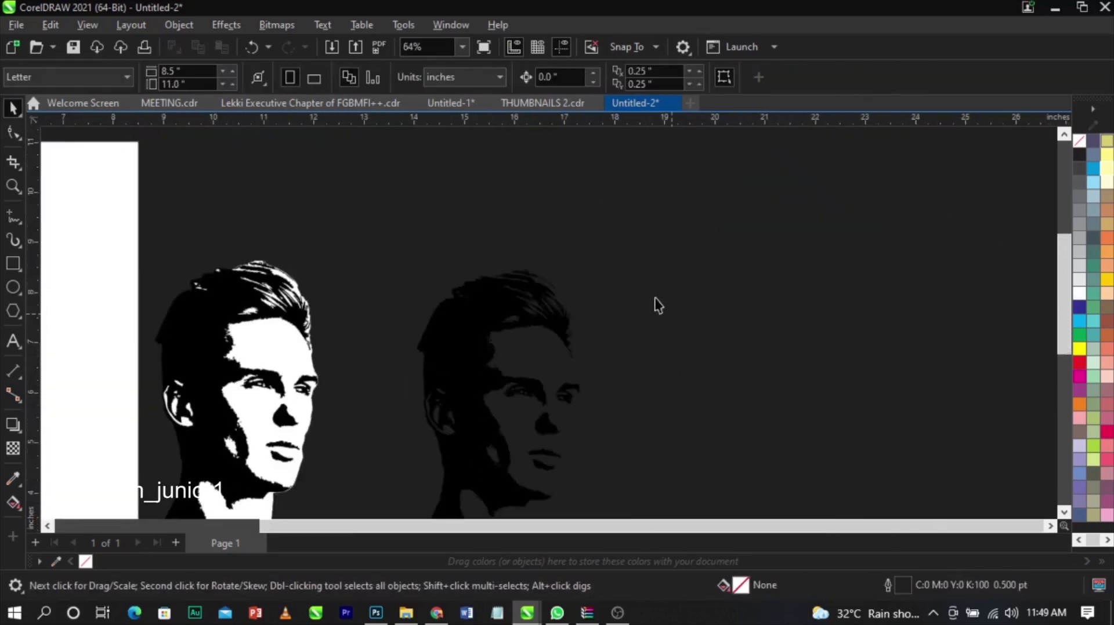
Step: Group all remaining black pieces of the ungrouped portrait and centre the group on the page
{"action": "left_click_drag", "start_coordinate": [659, 263], "coordinate": [518, 419]}
{"action": "key", "text": "ctrl+g"}
{"action": "key", "text": "p"}
{"action": "scroll", "coordinate": [265, 332], "scroll_direction": "up", "scroll_amount": 3}
{"action": "scroll", "coordinate": [404, 305], "scroll_direction": "down", "scroll_amount": 2}
{"action": "key", "text": "Escape"}
{"action": "key", "text": "z"}
{"action": "left_click_drag", "start_coordinate": [351, 199], "coordinate": [528, 372]}
{"action": "key", "text": "space"}
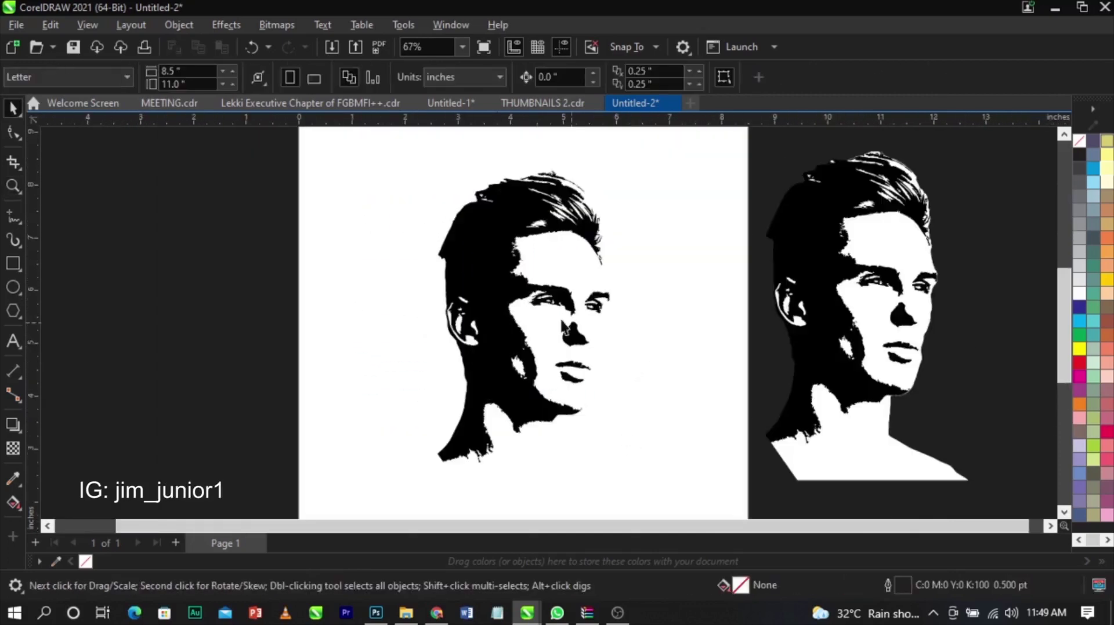
Step: Try a range of palette fills on the portrait group on the page, including brown, orange, Hot Pink and pale green
{"action": "left_click", "coordinate": [490, 277]}
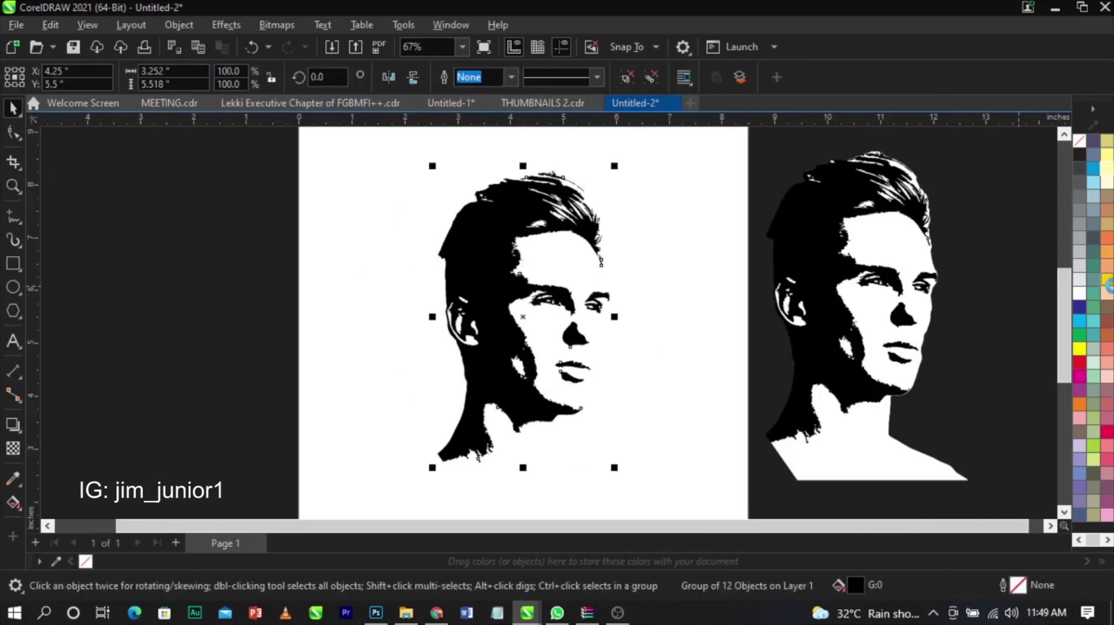
{"action": "left_click", "coordinate": [1107, 279]}
{"action": "left_click", "coordinate": [1093, 239]}
{"action": "left_click", "coordinate": [1107, 337]}
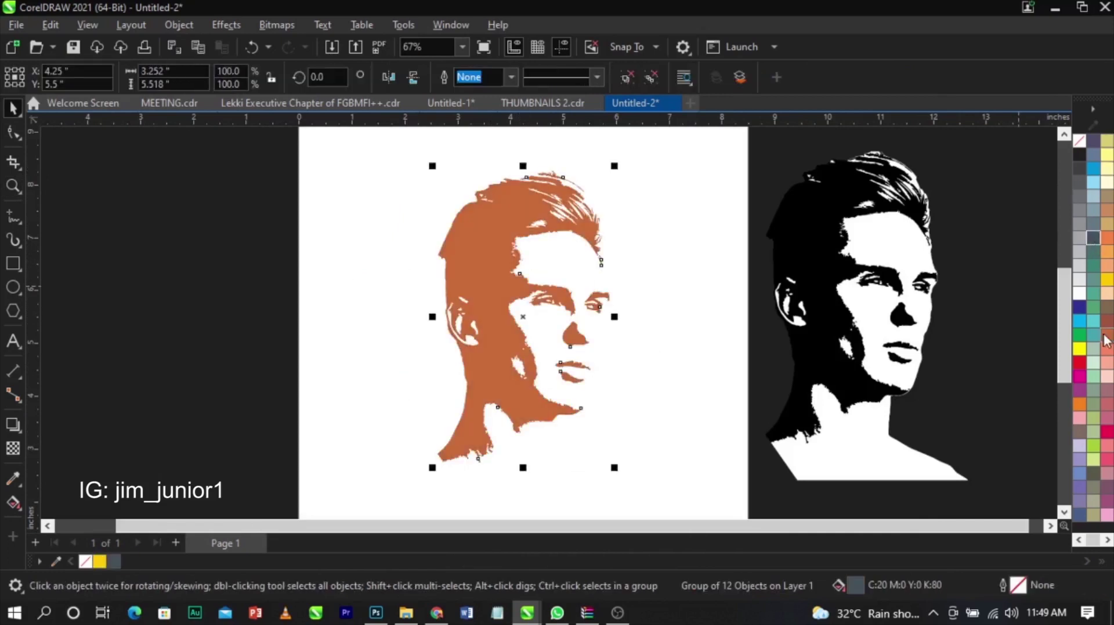
{"action": "left_click", "coordinate": [1107, 321]}
{"action": "left_click", "coordinate": [1092, 418]}
{"action": "left_click", "coordinate": [1079, 404]}
{"action": "left_click", "coordinate": [1107, 389]}
{"action": "left_click", "coordinate": [1107, 446]}
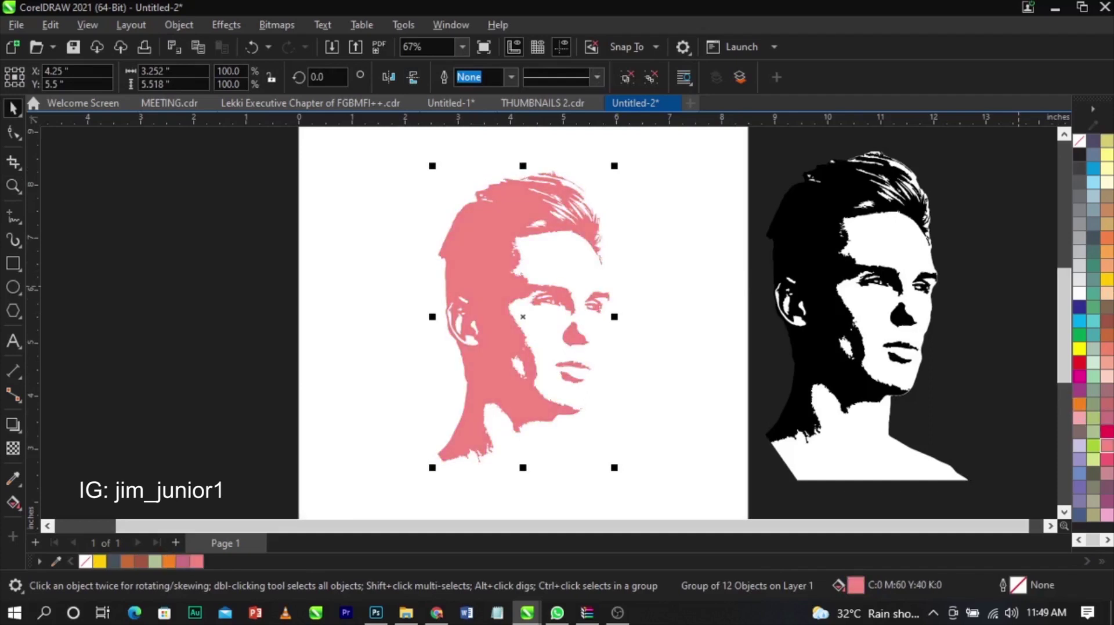
{"action": "left_click", "coordinate": [1107, 462]}
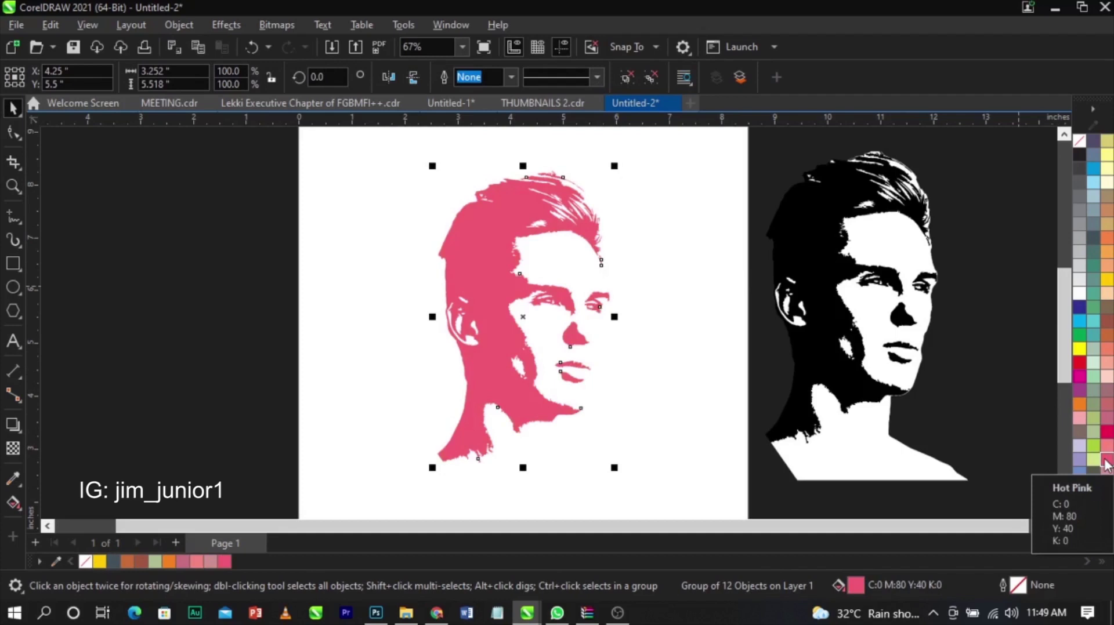
{"action": "left_click", "coordinate": [1079, 432]}
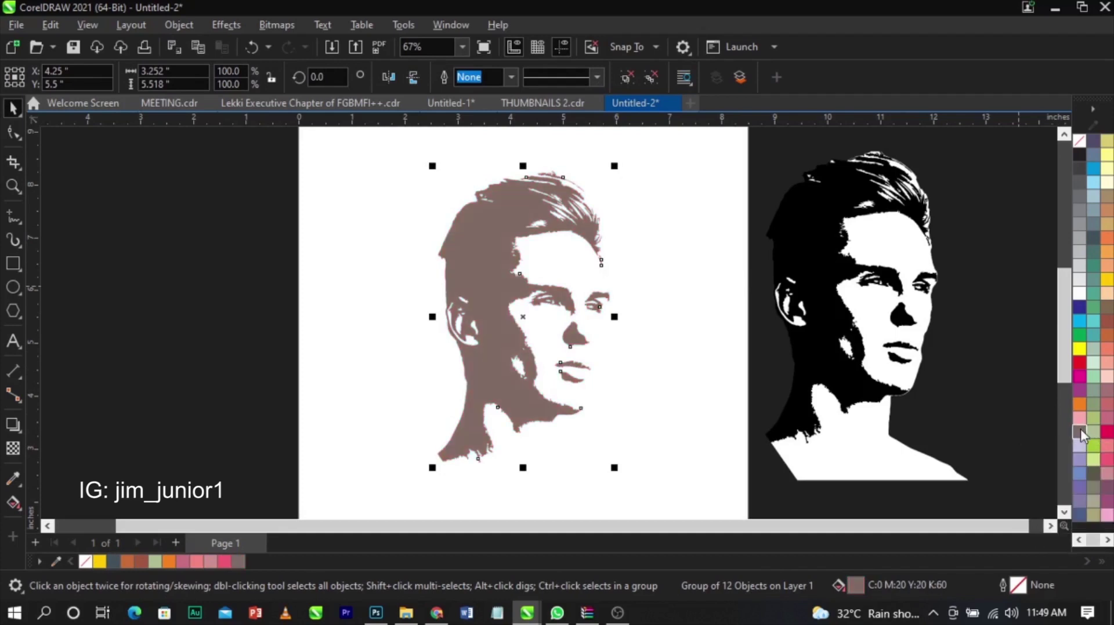
{"action": "left_click", "coordinate": [1079, 404]}
{"action": "left_click", "coordinate": [1092, 404]}
{"action": "left_click", "coordinate": [1093, 376]}
{"action": "left_click", "coordinate": [1094, 333]}
{"action": "left_click", "coordinate": [1093, 320]}
{"action": "left_click", "coordinate": [1093, 348]}
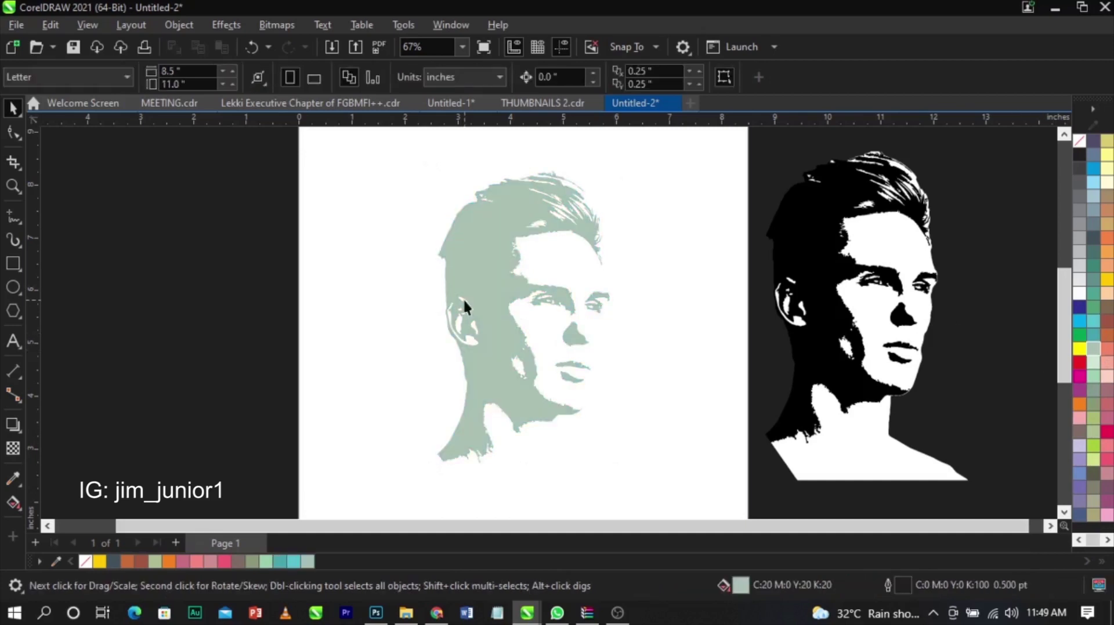
Step: Fill the portrait group on the page with black (K:100) and place a duplicate in the empty area left of the page
{"action": "left_click", "coordinate": [1078, 156]}
{"action": "left_click", "coordinate": [922, 293]}
{"action": "left_click", "coordinate": [497, 291]}
{"action": "left_click_drag", "start_coordinate": [498, 290], "coordinate": [160, 305]}
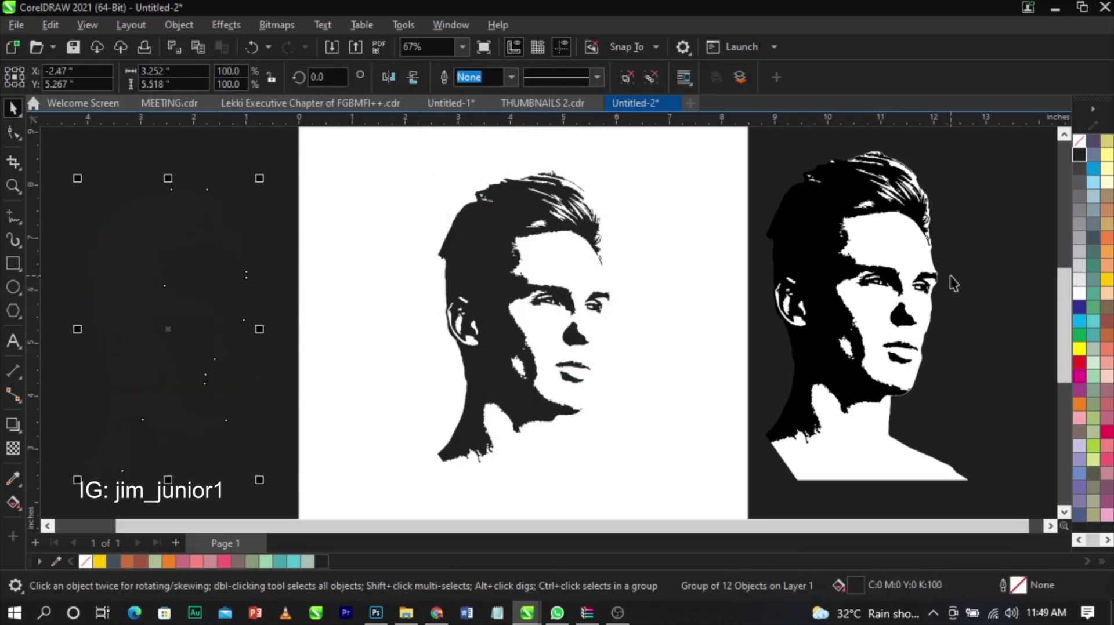
Step: Fill the duplicate left of the page with teal (C:40 M:0 Y:20 K:40) and align it roughly level with the original
{"action": "left_click", "coordinate": [1093, 280]}
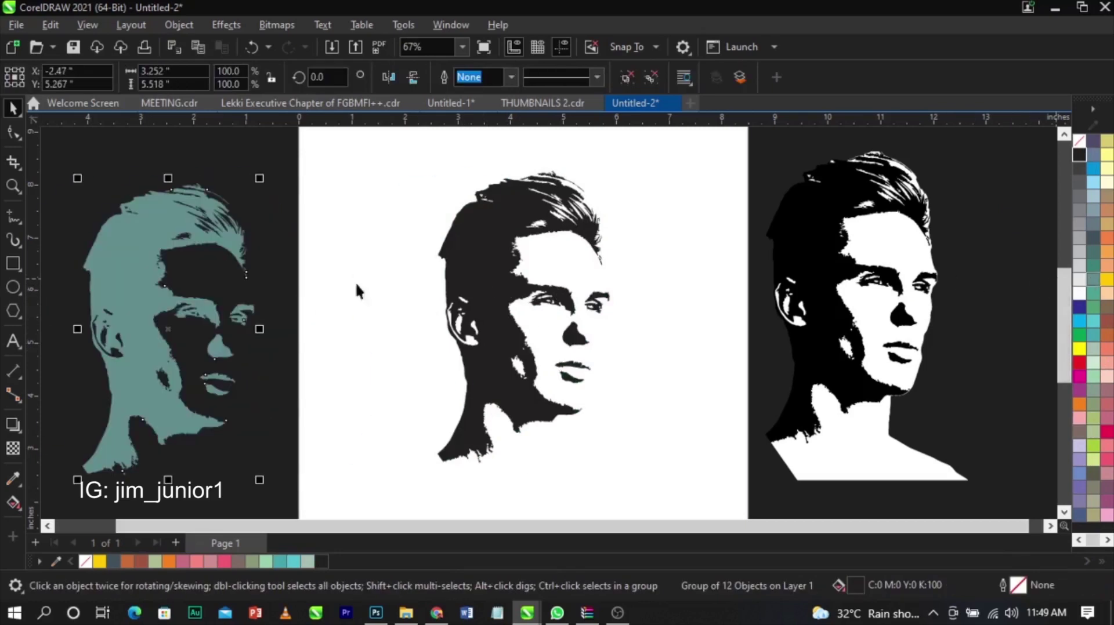
{"action": "mouse_move", "coordinate": [86, 305]}
{"action": "left_mouse_down"}
{"action": "mouse_move", "coordinate": [116, 284]}
{"action": "mouse_move", "coordinate": [92, 292]}
{"action": "left_mouse_up"}
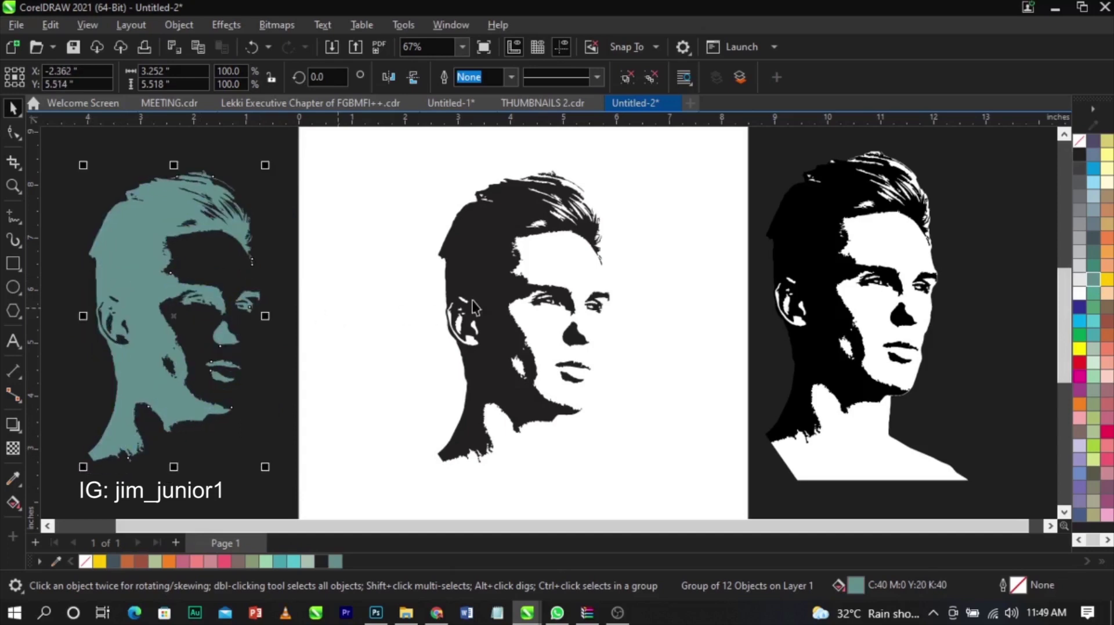
{"action": "scroll", "coordinate": [473, 308], "scroll_direction": "down", "scroll_amount": 3}
{"action": "key", "text": "z"}
{"action": "left_click", "coordinate": [426, 241]}
{"action": "key", "text": "space"}
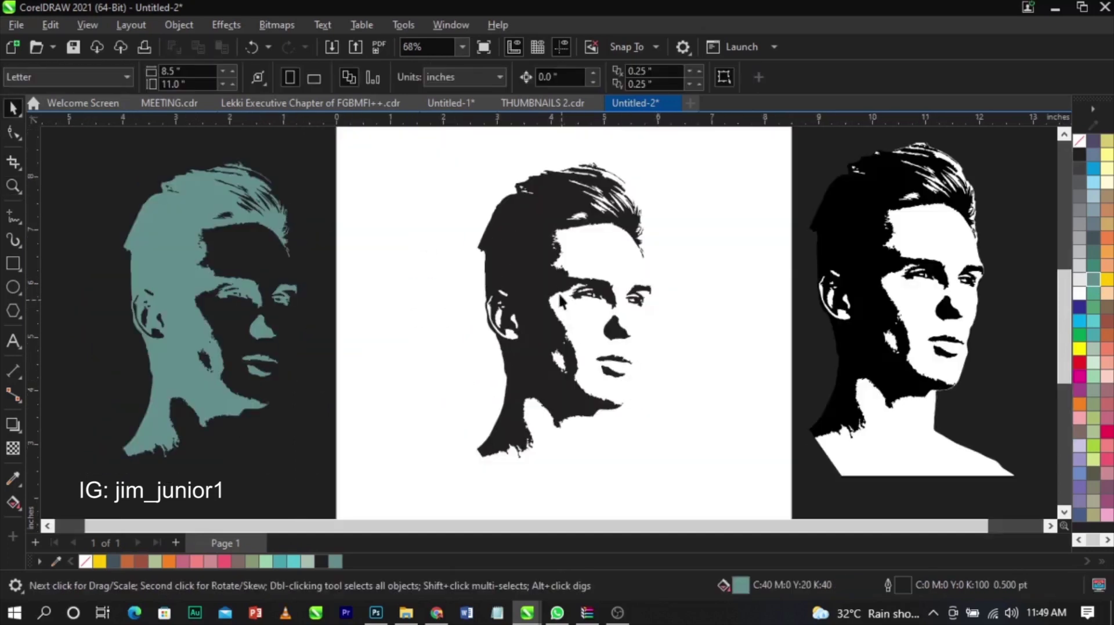
Step: Copy the neon circle bitmap from Untitled-1 into Untitled-2 and move it left so the portrait on the page is uncovered
{"action": "left_click", "coordinate": [546, 278]}
{"action": "left_click", "coordinate": [735, 261]}
{"action": "left_click", "coordinate": [451, 102]}
{"action": "left_click", "coordinate": [653, 353]}
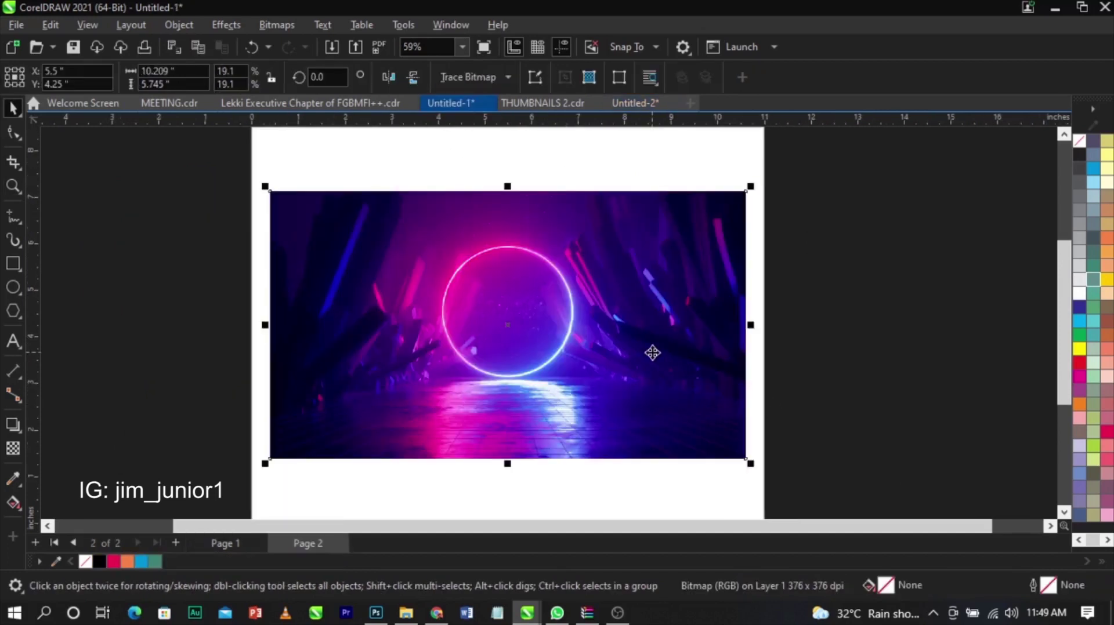
{"action": "key", "text": "ctrl+c"}
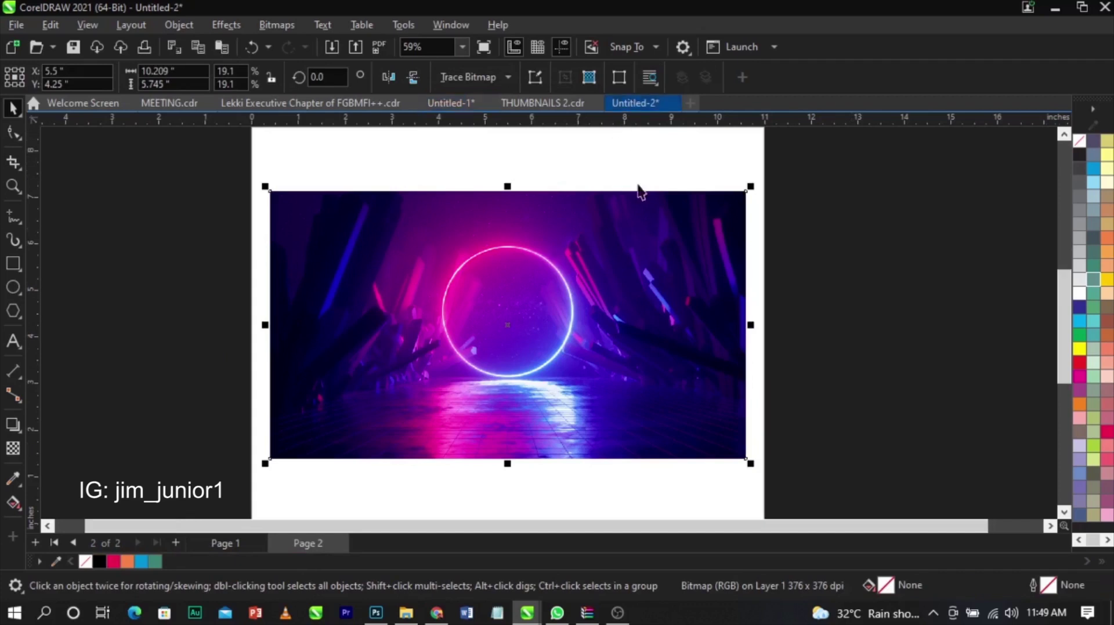
{"action": "left_click", "coordinate": [635, 103]}
{"action": "key", "text": "ctrl+v"}
{"action": "scroll", "coordinate": [535, 325], "scroll_direction": "down", "scroll_amount": 1}
{"action": "left_click_drag", "start_coordinate": [549, 288], "coordinate": [340, 279]}
{"action": "key", "text": "F2"}
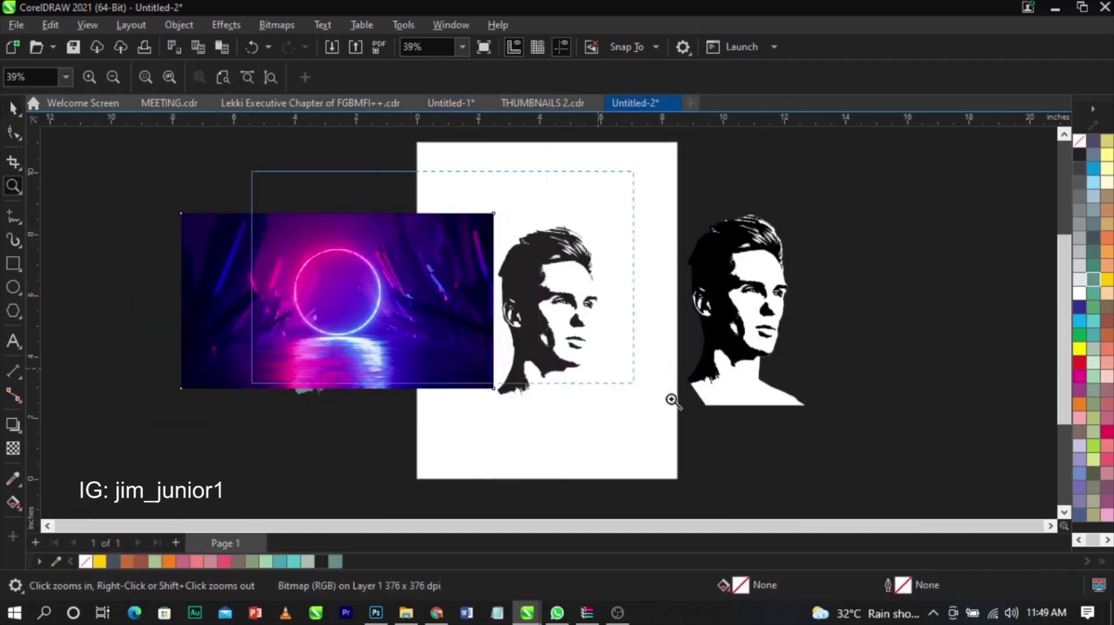
{"action": "left_click", "coordinate": [621, 380]}
Step: Apply a Gaussian Blur with a radius of 66.7 pixels to the neon bitmap and shift it slightly further left
{"action": "left_click", "coordinate": [581, 318]}
{"action": "left_click", "coordinate": [735, 336]}
{"action": "left_click", "coordinate": [484, 353]}
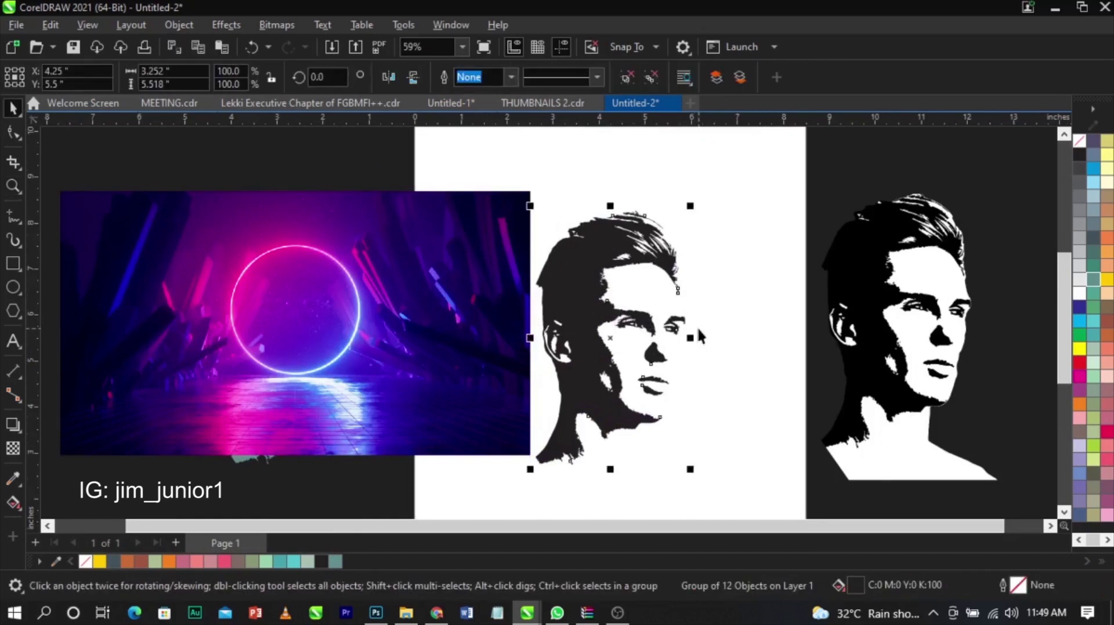
{"action": "left_click", "coordinate": [218, 25]}
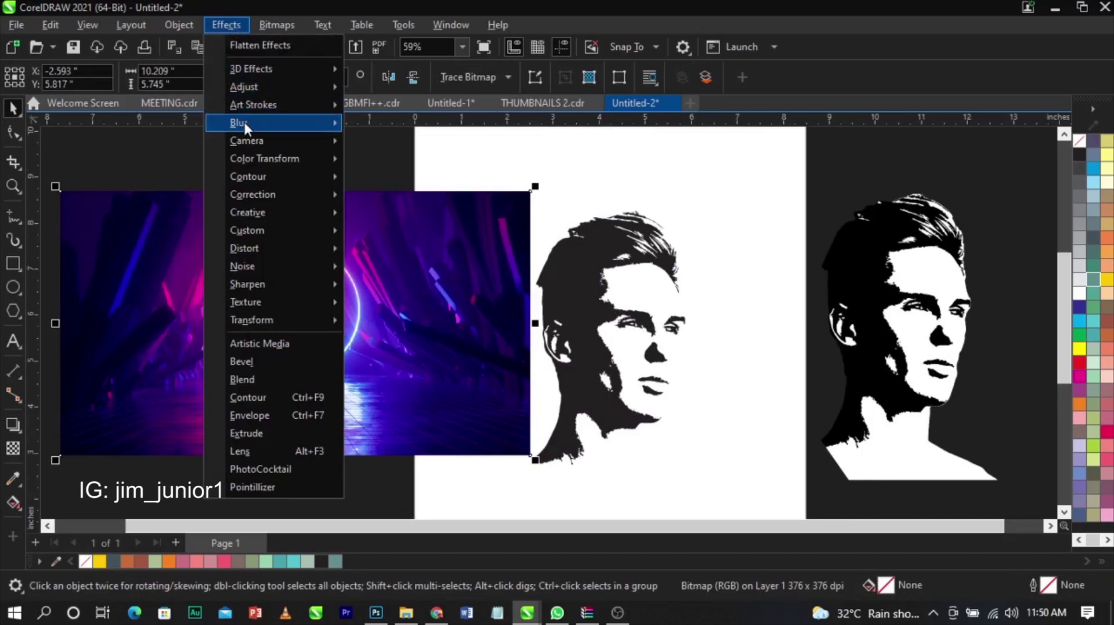
{"action": "mouse_move", "coordinate": [243, 123]}
{"action": "left_click", "coordinate": [396, 161]}
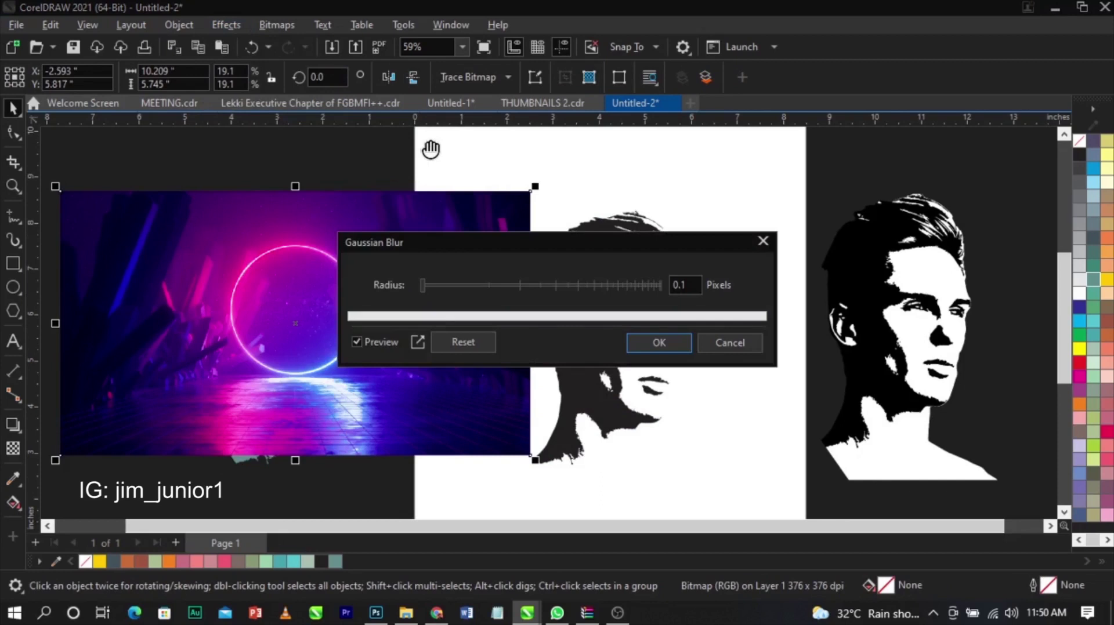
{"action": "left_click", "coordinate": [535, 285]}
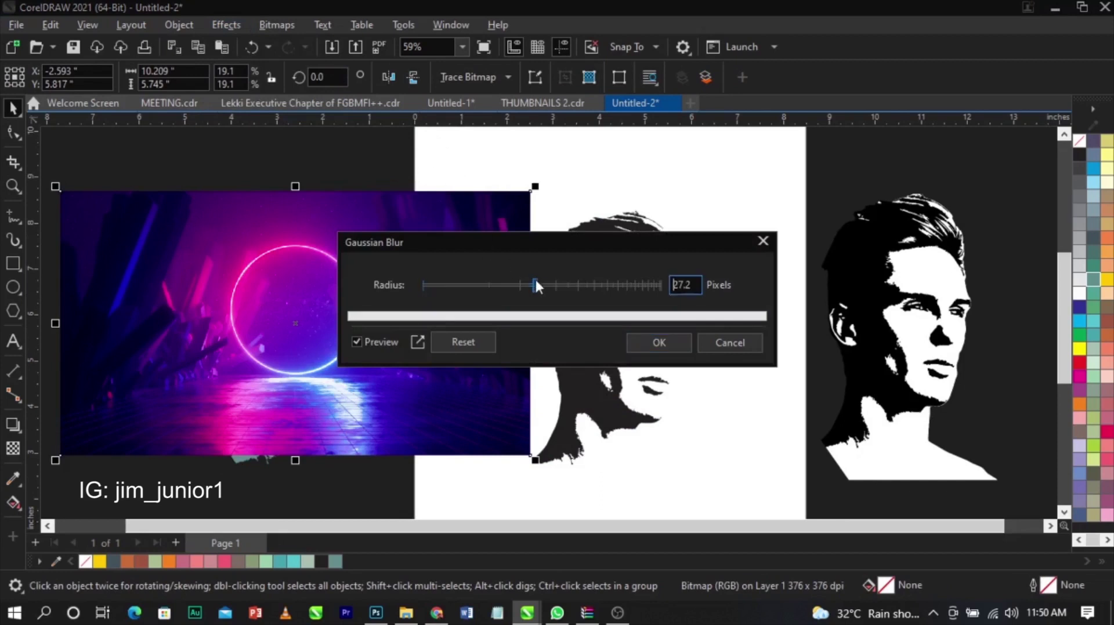
{"action": "left_click", "coordinate": [578, 285]}
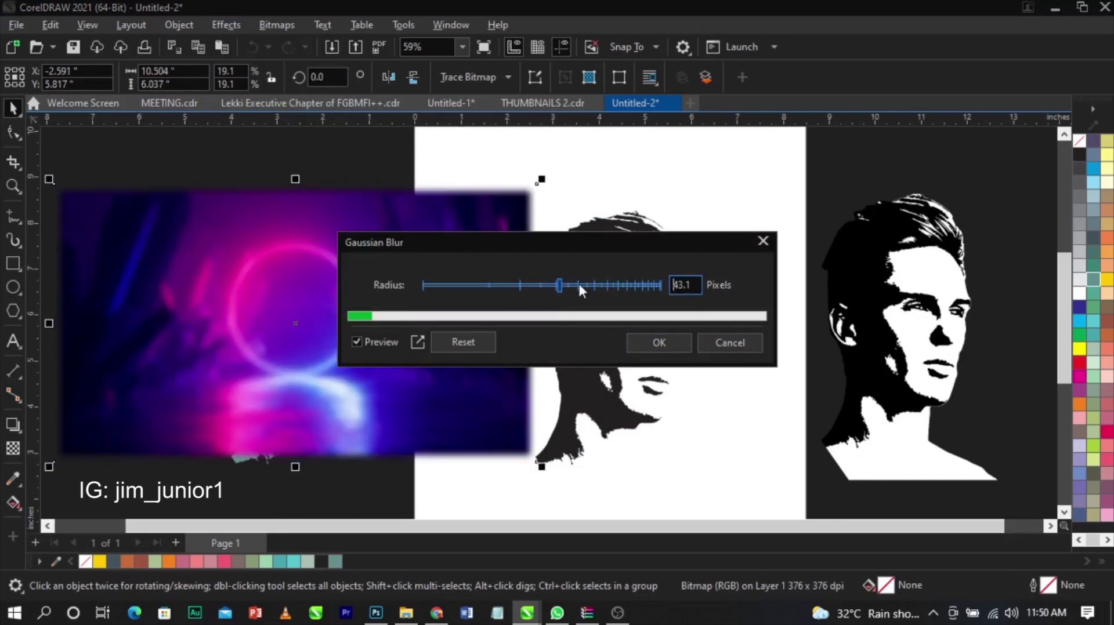
{"action": "left_click_drag", "start_coordinate": [579, 286], "coordinate": [584, 285]}
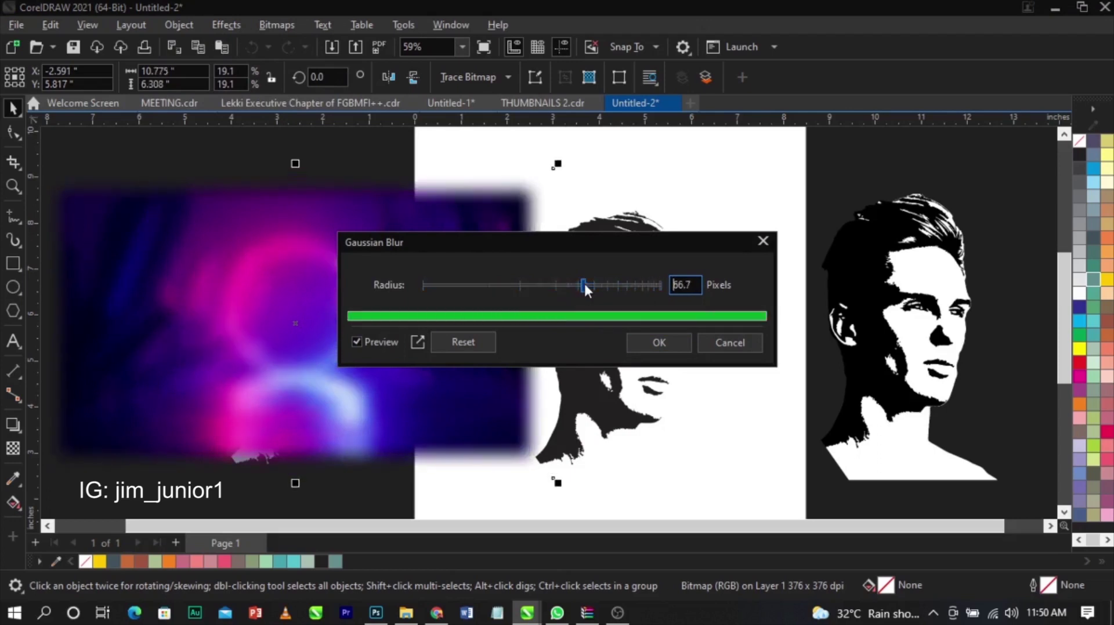
{"action": "left_click", "coordinate": [646, 340]}
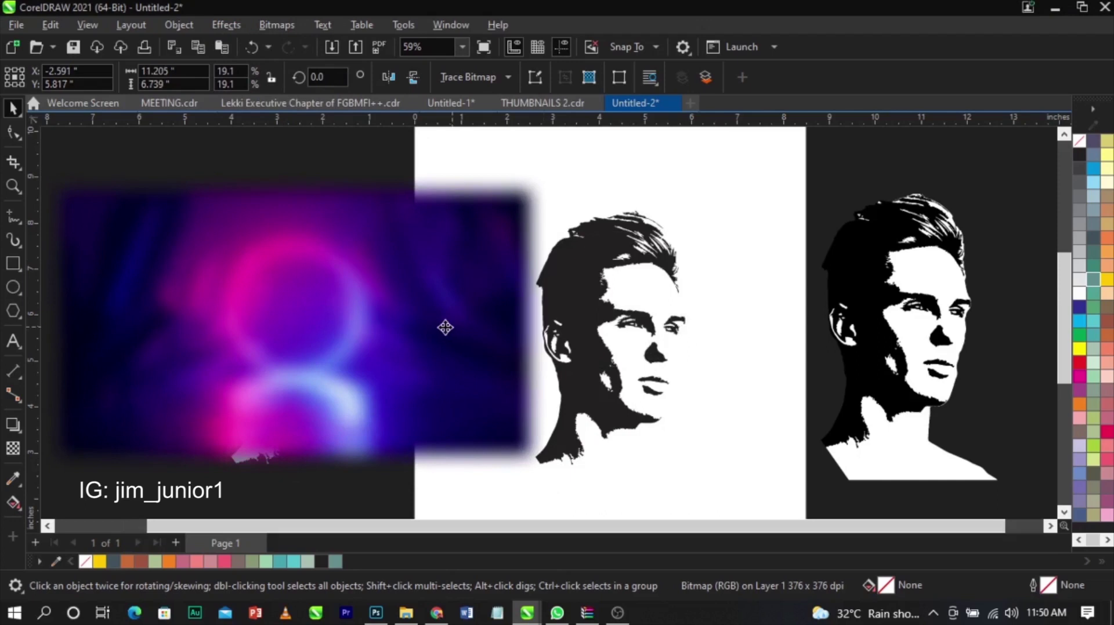
{"action": "left_click_drag", "start_coordinate": [445, 325], "coordinate": [430, 326]}
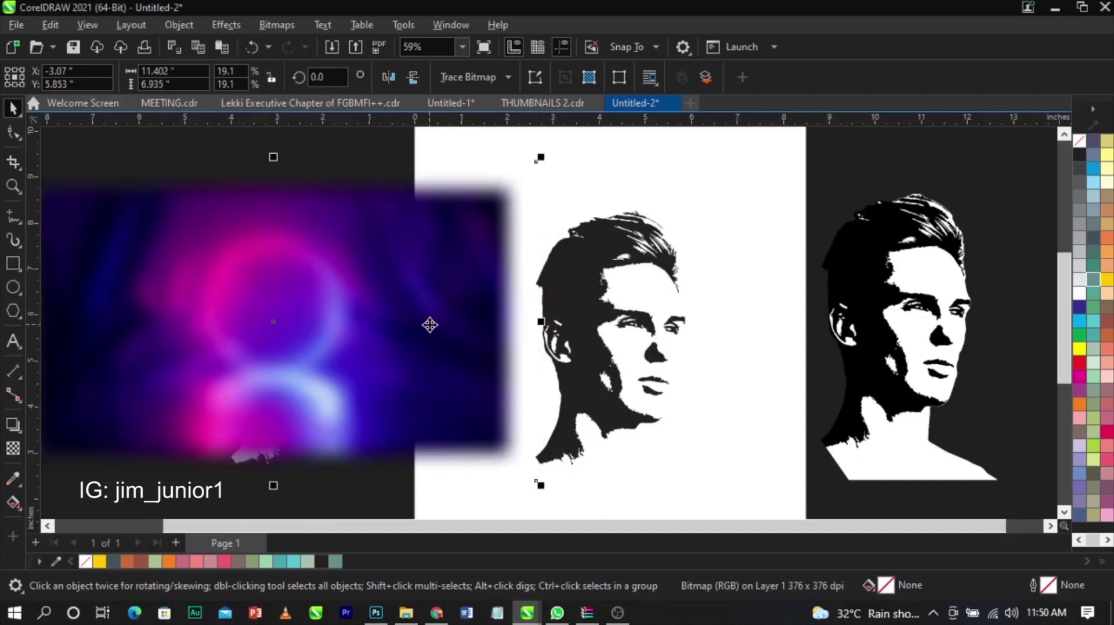
{"action": "right_click", "coordinate": [430, 325]}
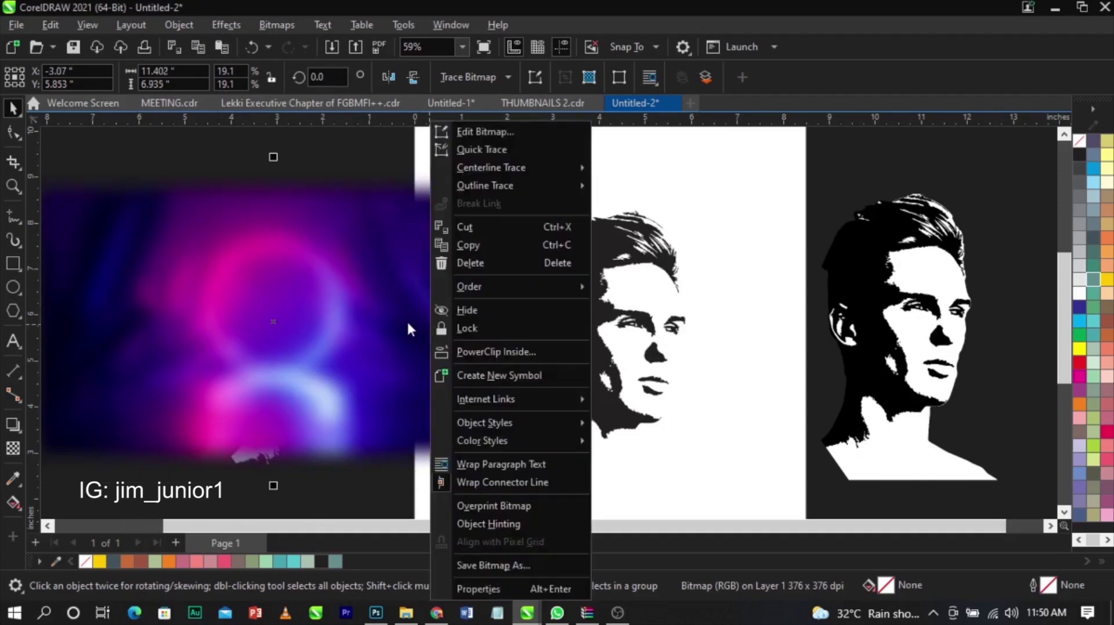
{"action": "left_click", "coordinate": [667, 278]}
{"action": "left_click", "coordinate": [667, 278]}
{"action": "left_click_drag", "start_coordinate": [747, 170], "coordinate": [479, 502]}
Step: PowerClip the blurred neon bitmap inside the black portrait group on the page
{"action": "left_click", "coordinate": [390, 236]}
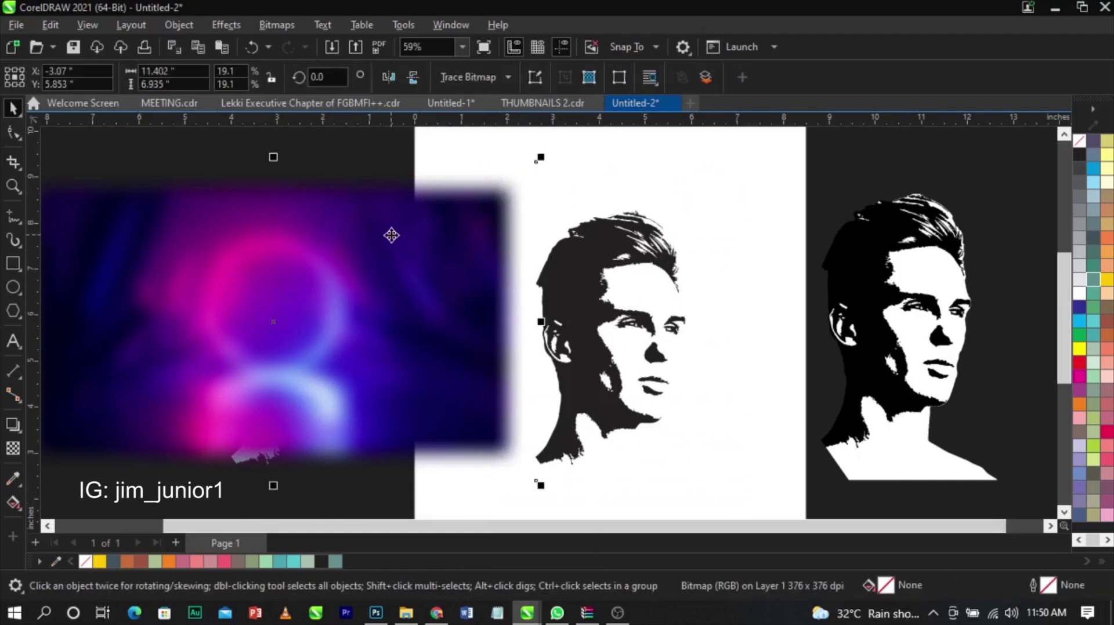
{"action": "right_click", "coordinate": [391, 235]}
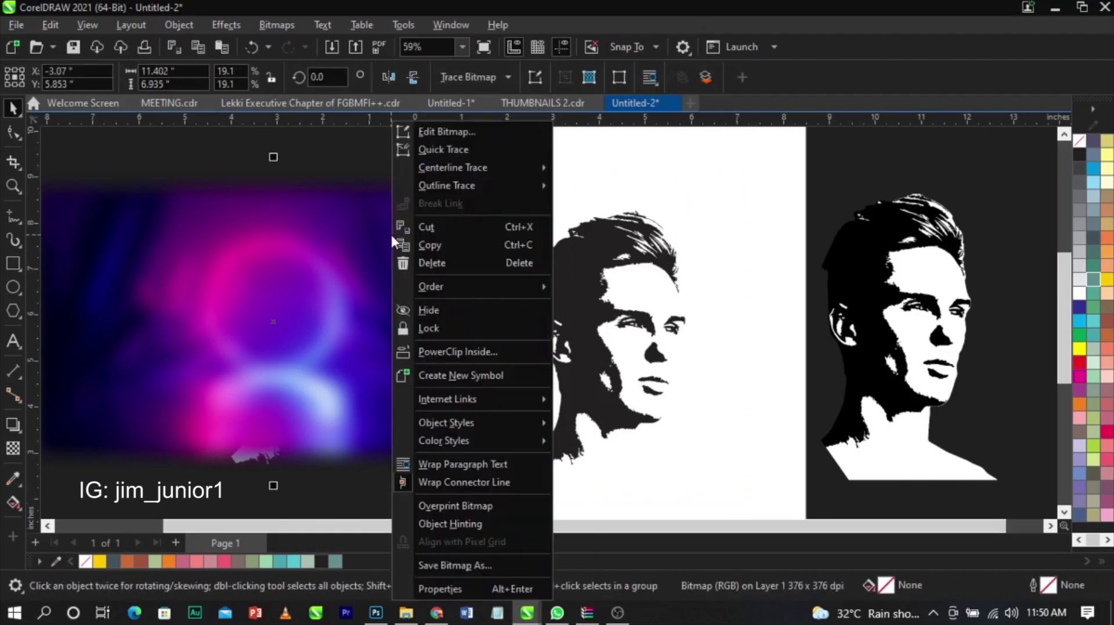
{"action": "left_click", "coordinate": [427, 335]}
{"action": "left_click", "coordinate": [565, 270]}
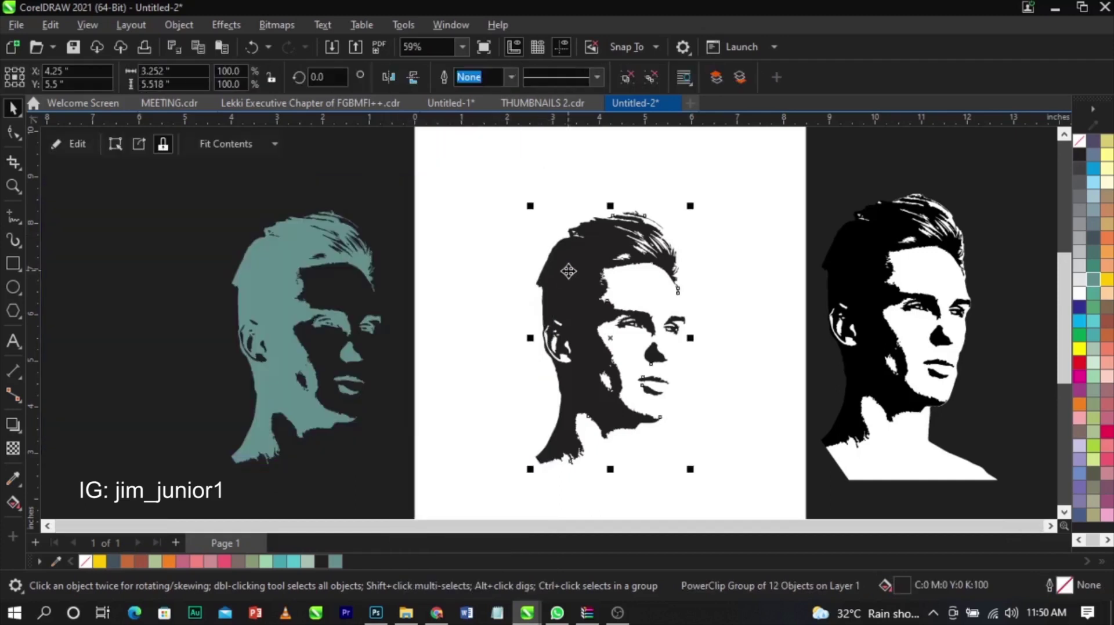
Step: Open the portrait's PowerClip contents for editing and move the blurred bitmap over the portrait outline
{"action": "right_click", "coordinate": [567, 270]}
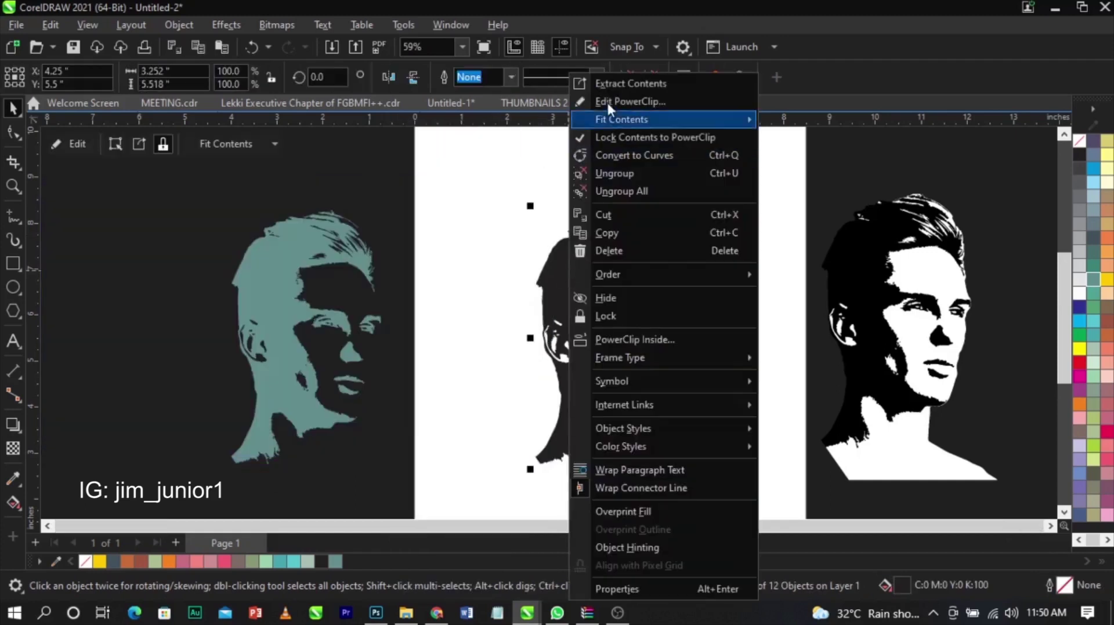
{"action": "left_click", "coordinate": [607, 98]}
{"action": "left_click", "coordinate": [231, 323]}
{"action": "left_click_drag", "start_coordinate": [231, 322], "coordinate": [535, 325]}
{"action": "scroll", "coordinate": [662, 328], "scroll_direction": "down", "scroll_amount": 2}
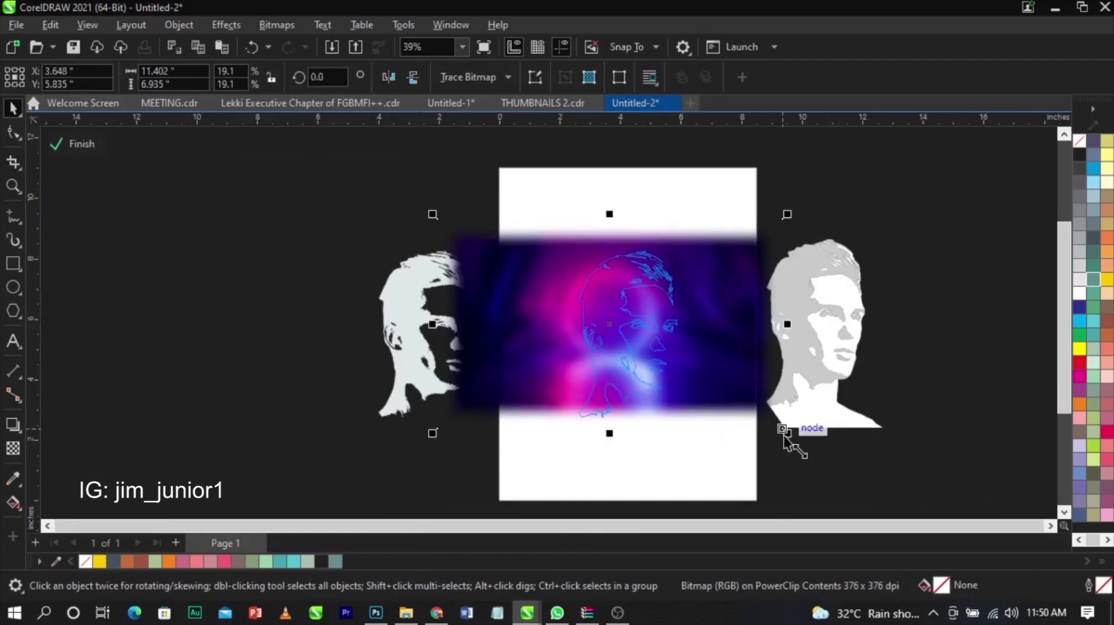
Step: Enlarge the clipped bitmap to 22.8% scale, shift it slightly right over the portrait outline and finish editing the PowerClip
{"action": "left_click_drag", "start_coordinate": [795, 448], "coordinate": [790, 410]}
{"action": "left_click_drag", "start_coordinate": [567, 363], "coordinate": [586, 362]}
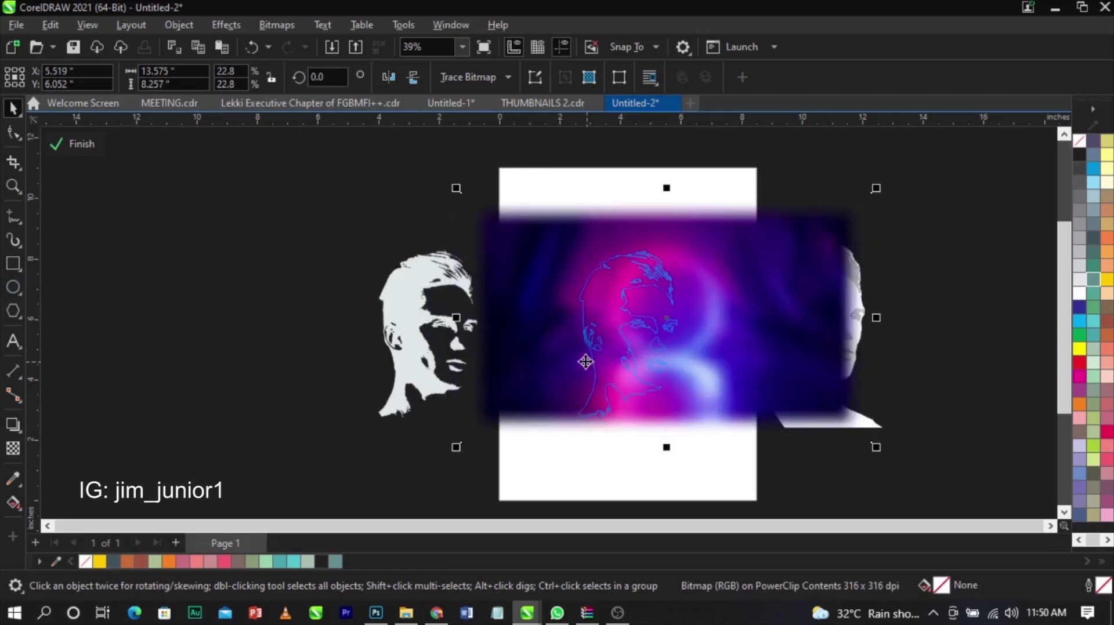
{"action": "left_click", "coordinate": [82, 148]}
{"action": "key", "text": "z"}
{"action": "left_click_drag", "start_coordinate": [398, 211], "coordinate": [900, 472]}
{"action": "key", "text": "space"}
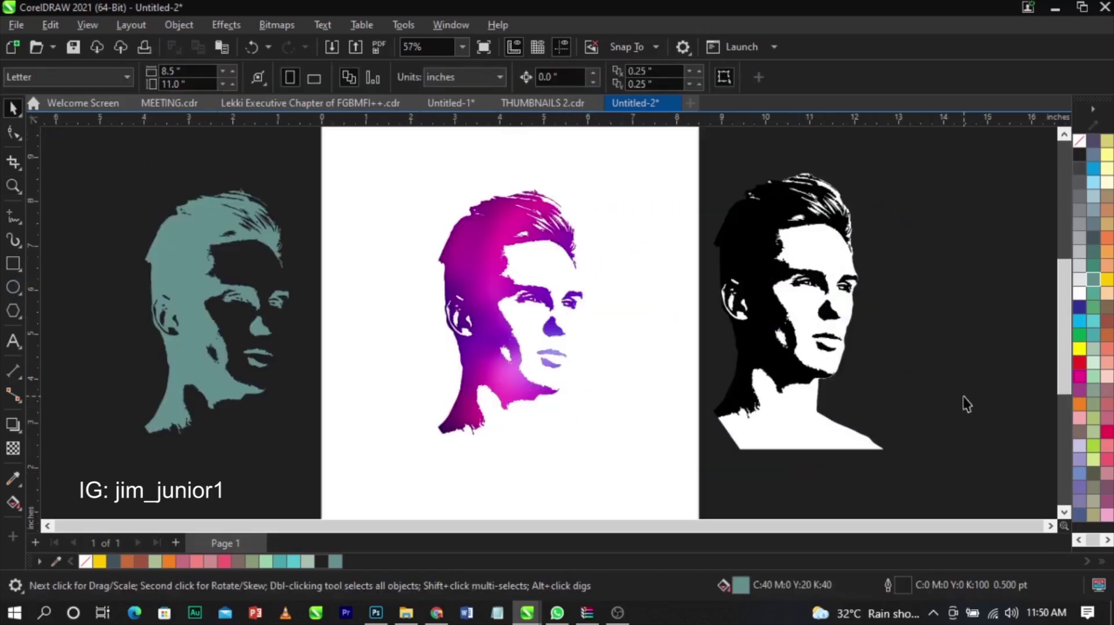